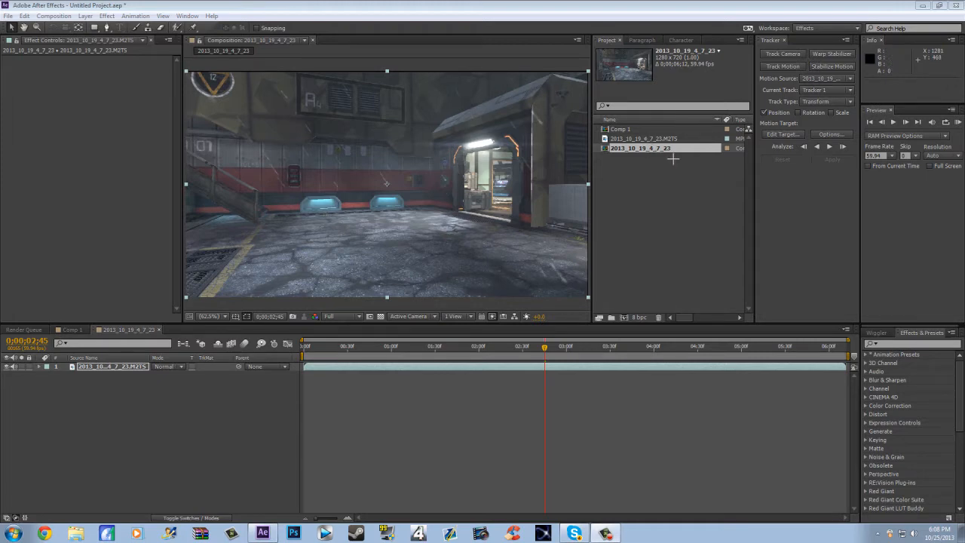
Start a motion track on the 2013_10_19_4_7_23.M2TS footage layer at 0;00;01;01.
left_click_drag(392, 347, 355, 346)
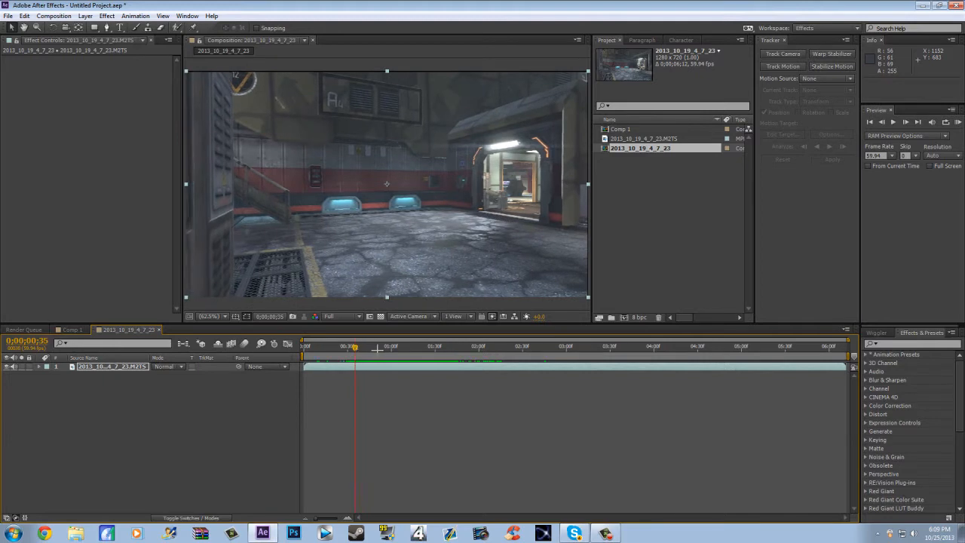
left_click_drag(469, 351, 359, 348)
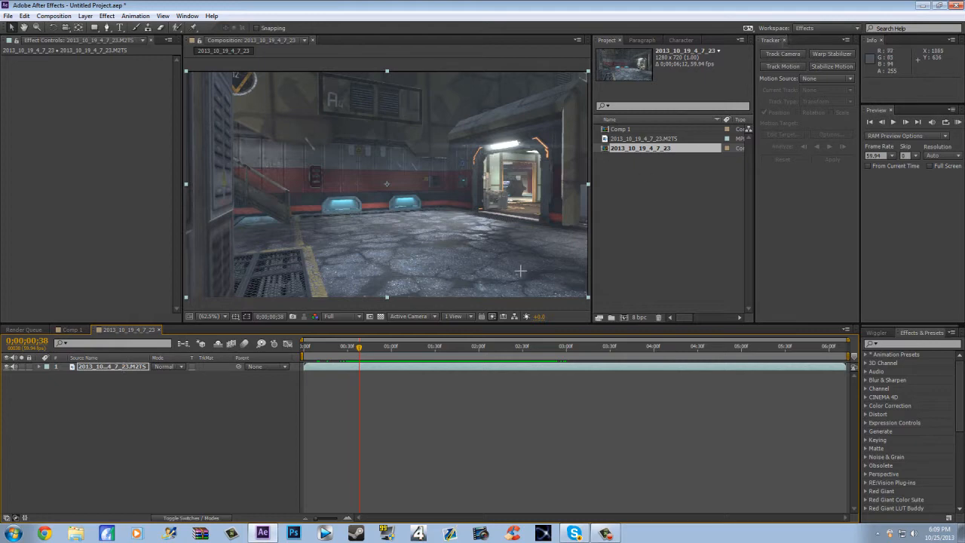
left_click_drag(372, 346, 391, 365)
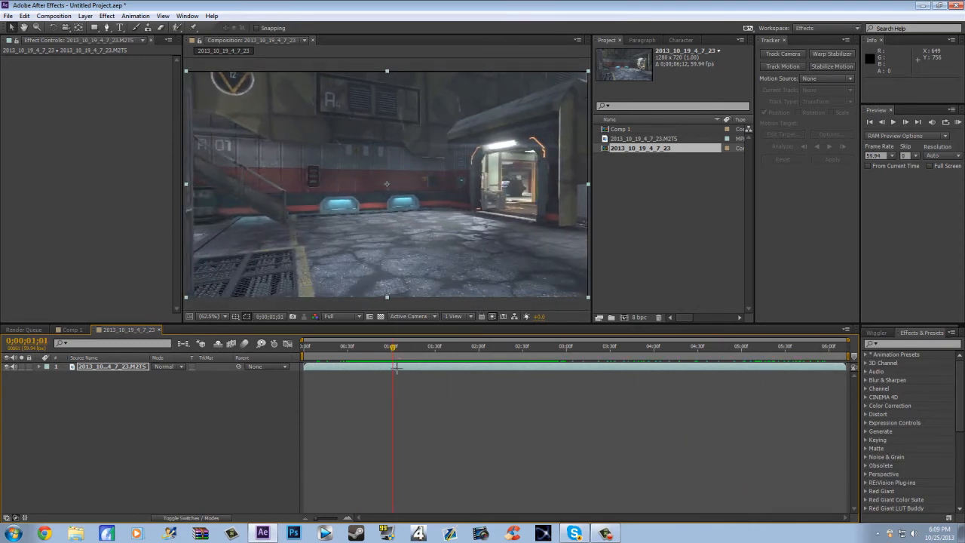
right_click(397, 366)
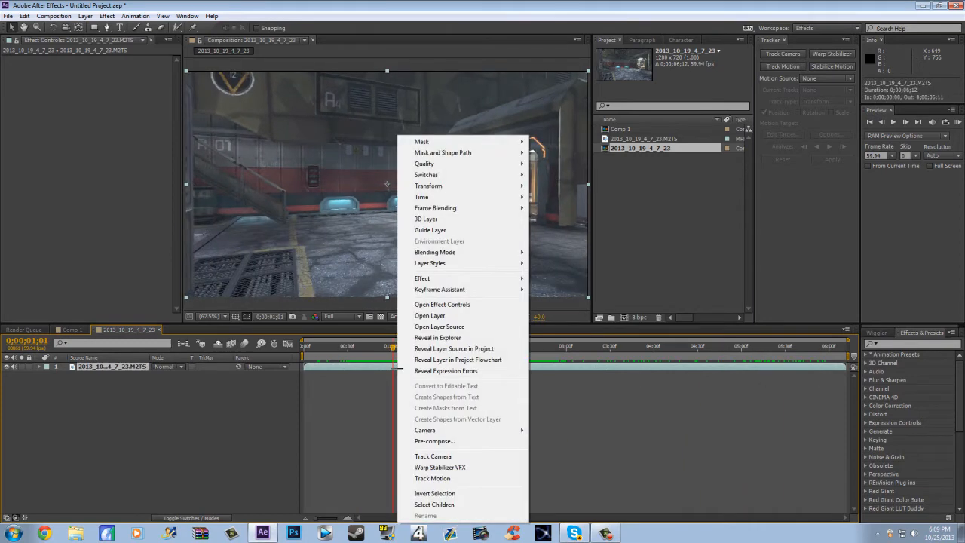
left_click(455, 478)
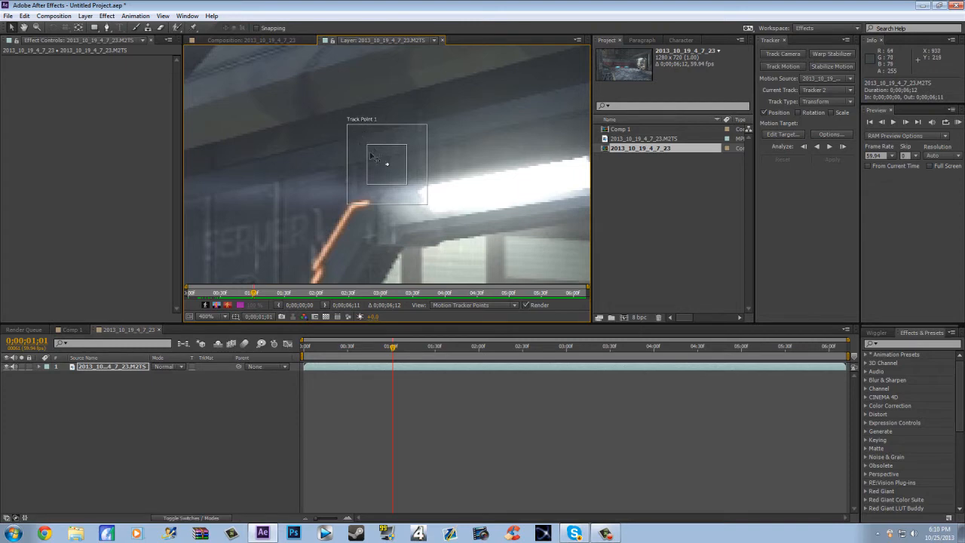
Move Track Point 1 onto the bright light strip above the doorway.
scroll(409, 209, "down", 1)
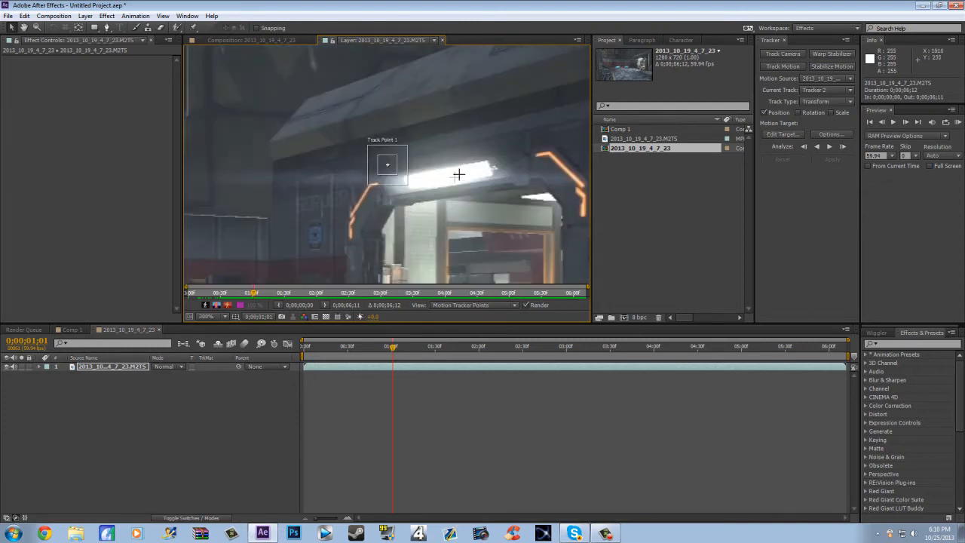
scroll(484, 163, "up", 1)
left_click_drag(305, 179, 428, 207)
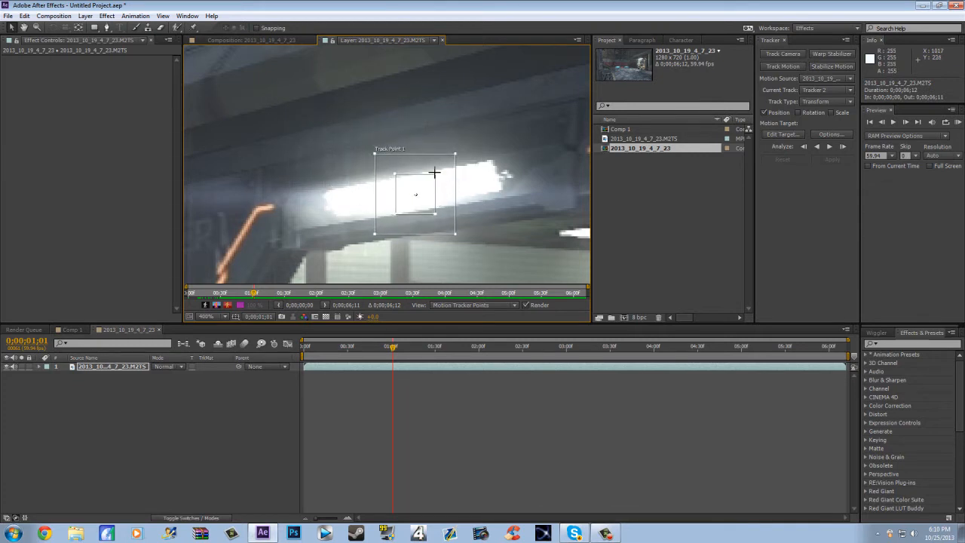
left_click_drag(436, 177, 426, 191)
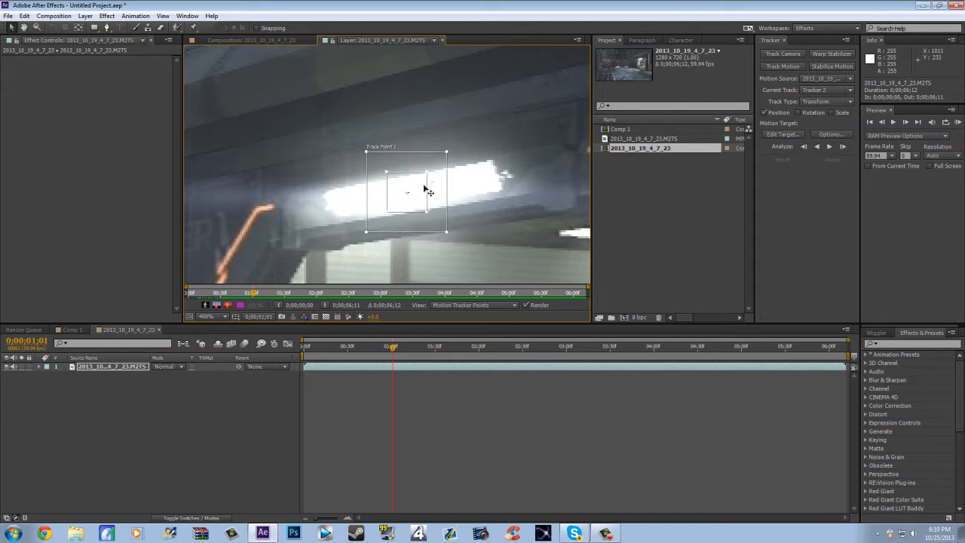
Stretch Track Point 1's search and feature regions to fit the doorway light, and analyze the track forward.
left_click_drag(446, 152, 498, 152)
left_click_drag(498, 231, 504, 199)
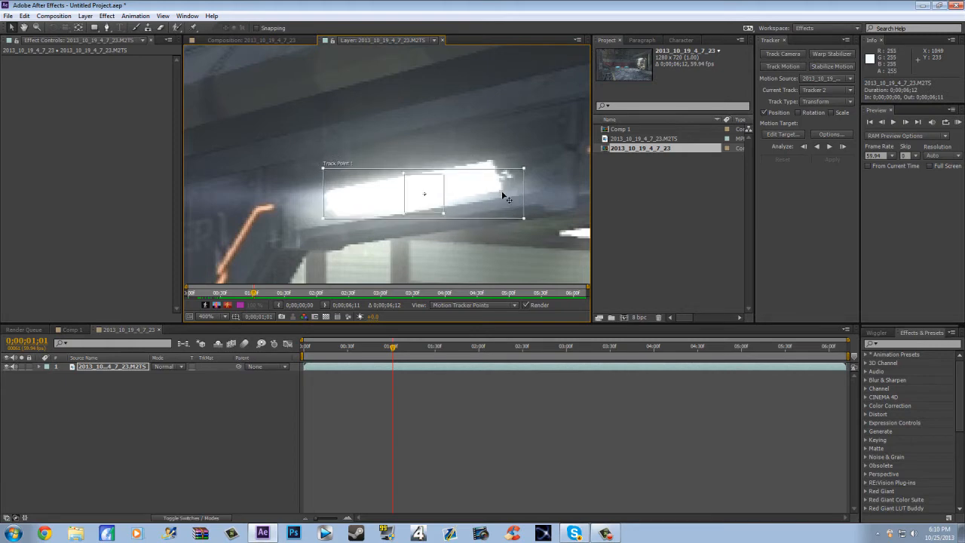
mouse_move(524, 167)
left_mouse_down()
mouse_move(517, 158)
mouse_move(519, 167)
left_mouse_up()
left_click_drag(511, 190, 503, 187)
left_click_drag(437, 170, 451, 191)
key("comma")
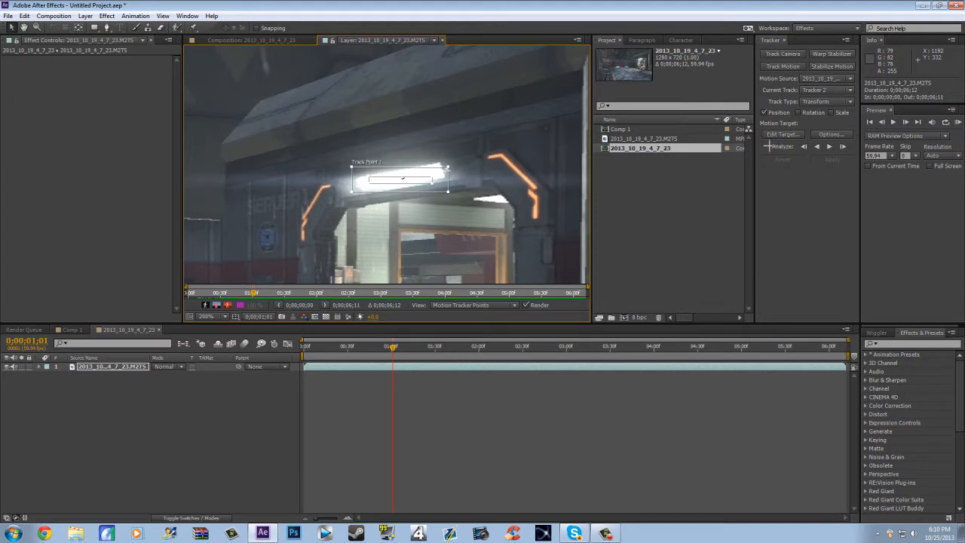
left_click(830, 146)
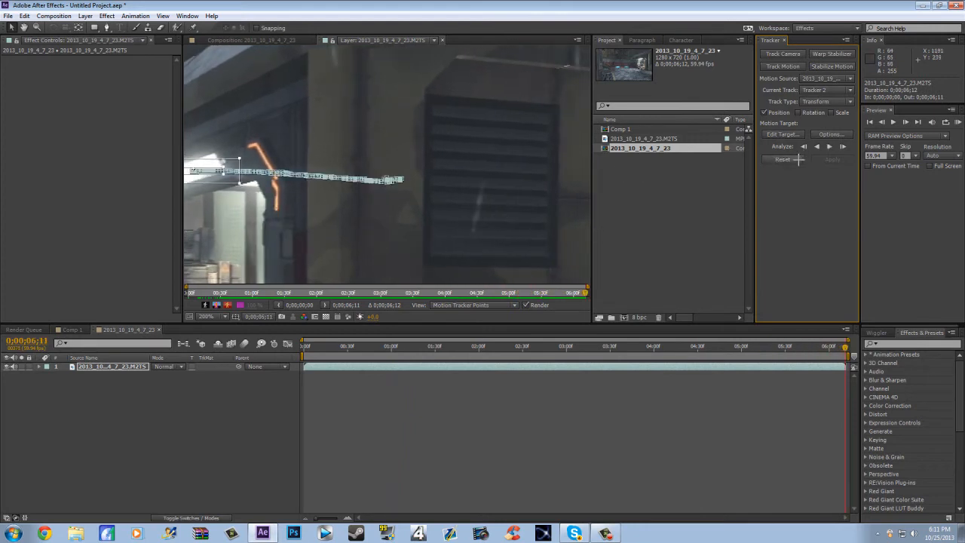
Reset the track and try another forward analysis from 0;00;01;17 with the regions refitted around the doorway light.
left_click(787, 160)
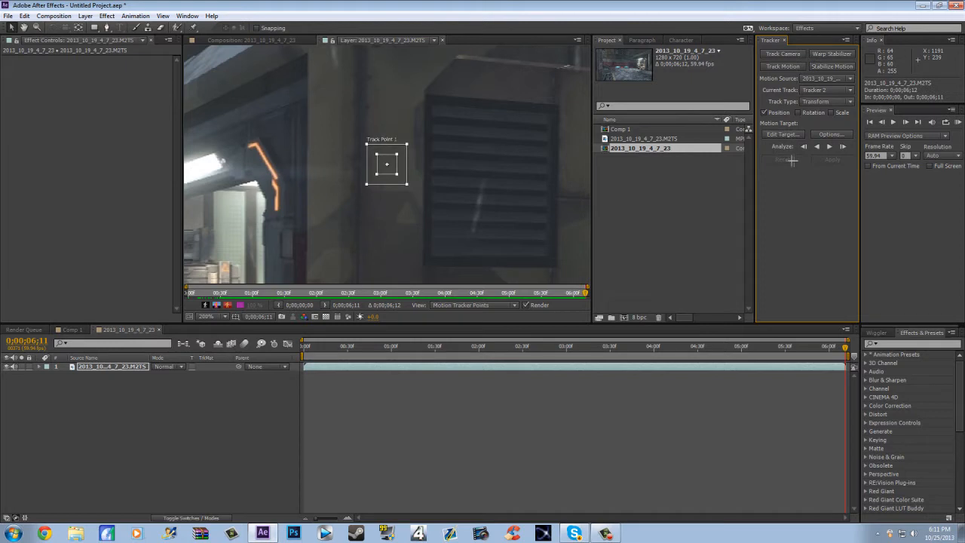
left_click(416, 346)
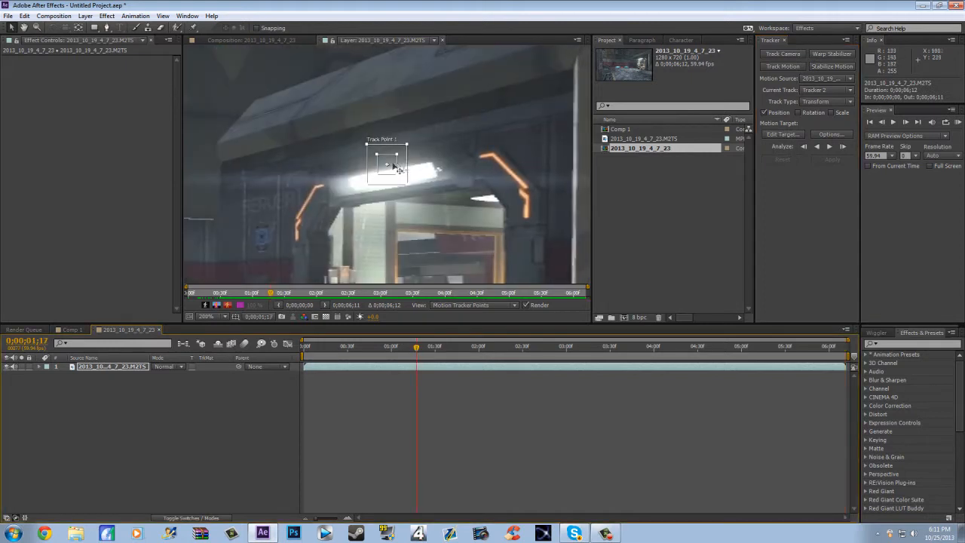
left_click_drag(386, 163, 433, 178)
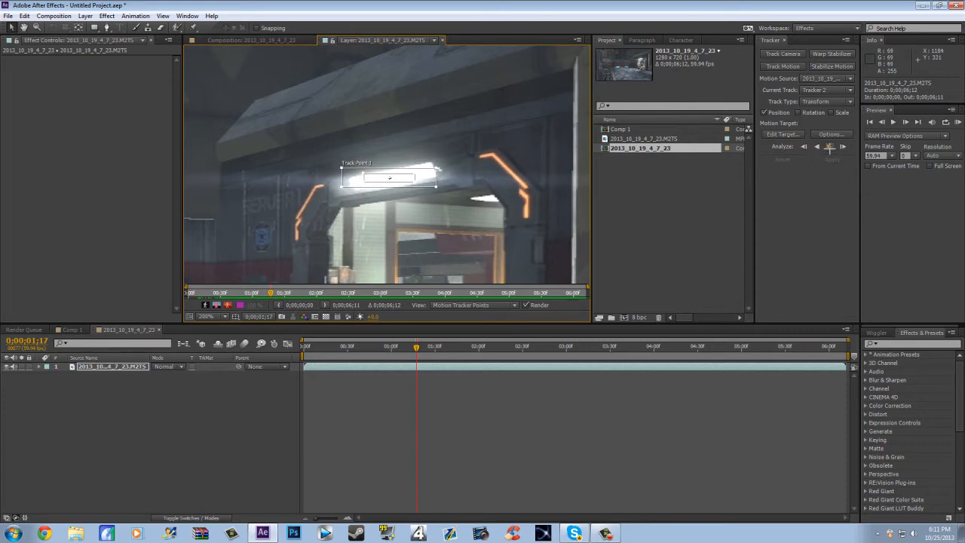
left_click(829, 147)
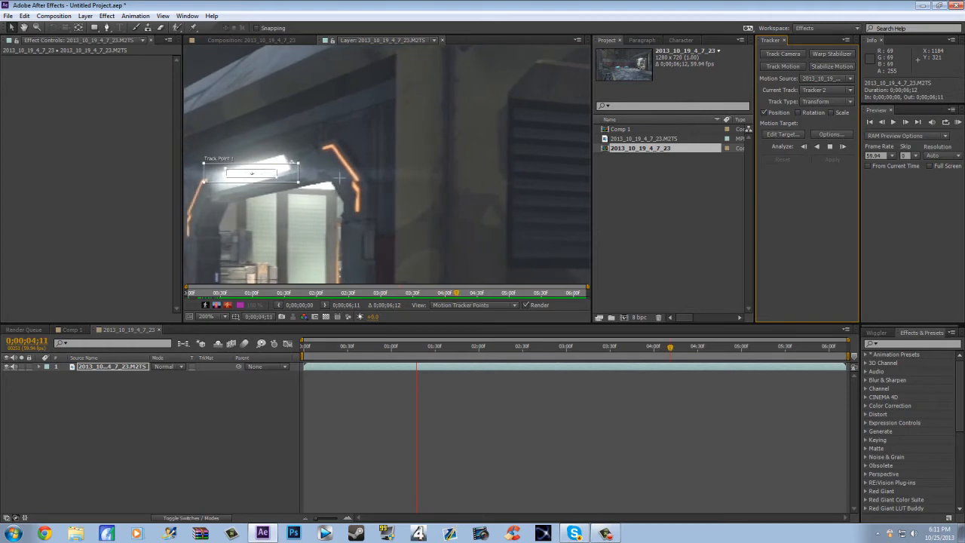
left_click(805, 146)
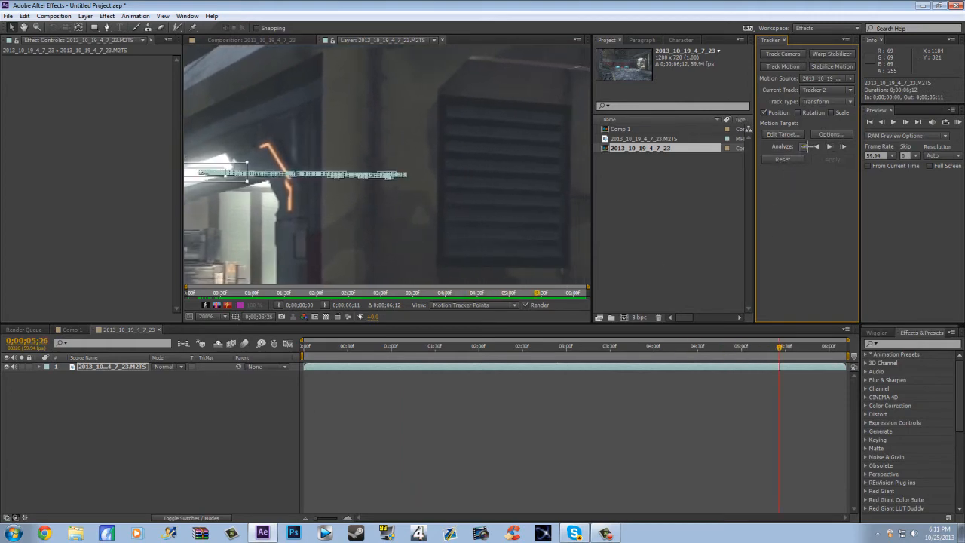
Reset the track and analyze it forward from 0;00;01;07 with Track Point 1's regions fitted closely to the doorway light.
left_click(782, 159)
left_click(402, 346)
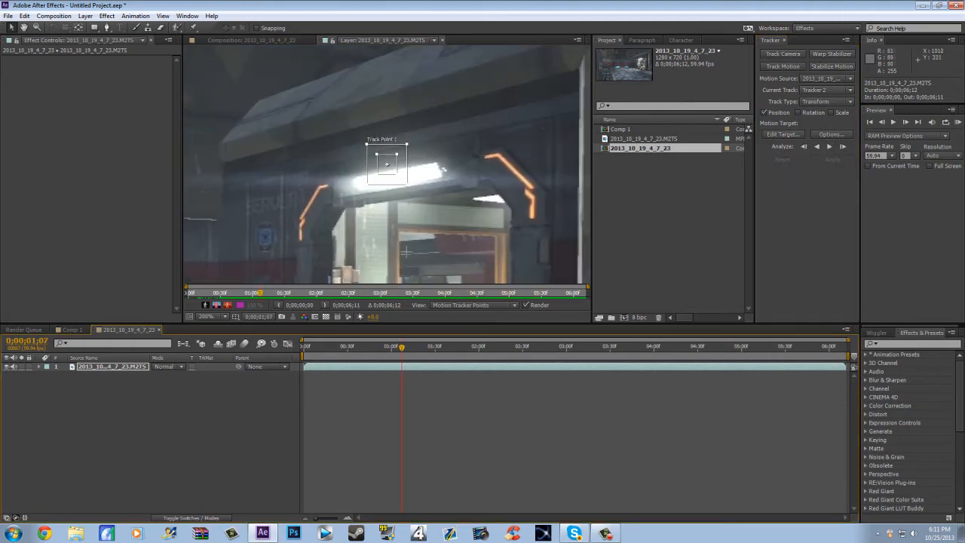
left_click_drag(396, 154, 439, 172)
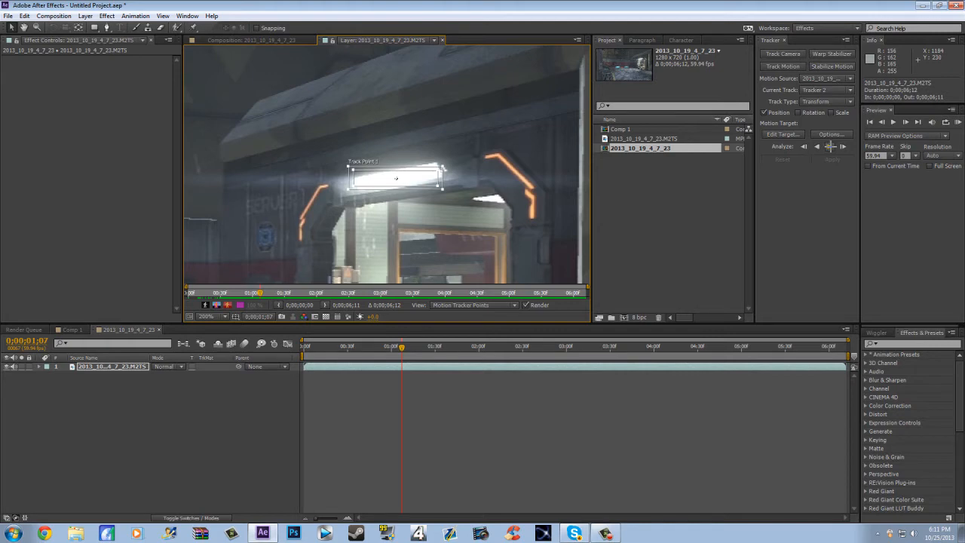
left_click_drag(436, 170, 411, 174)
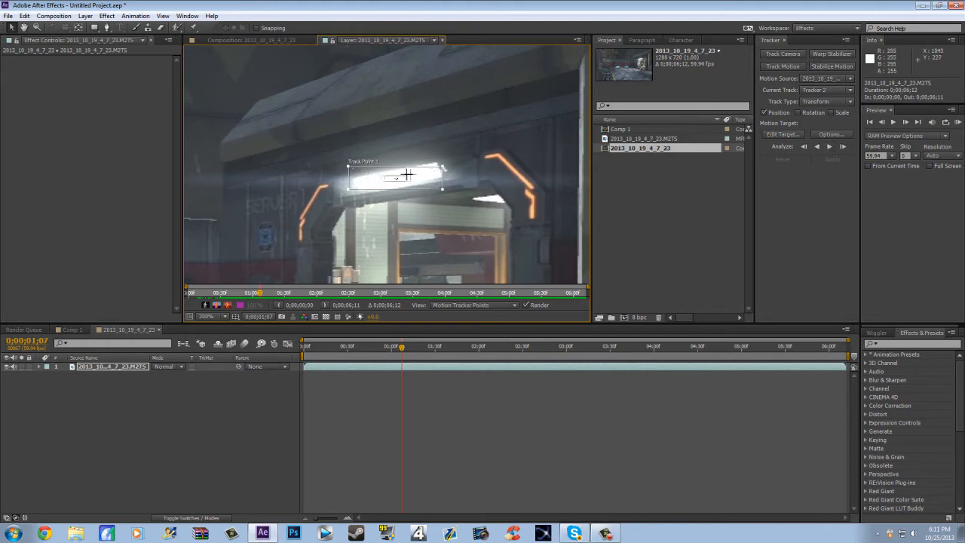
left_click_drag(403, 174, 443, 166)
left_click(829, 147)
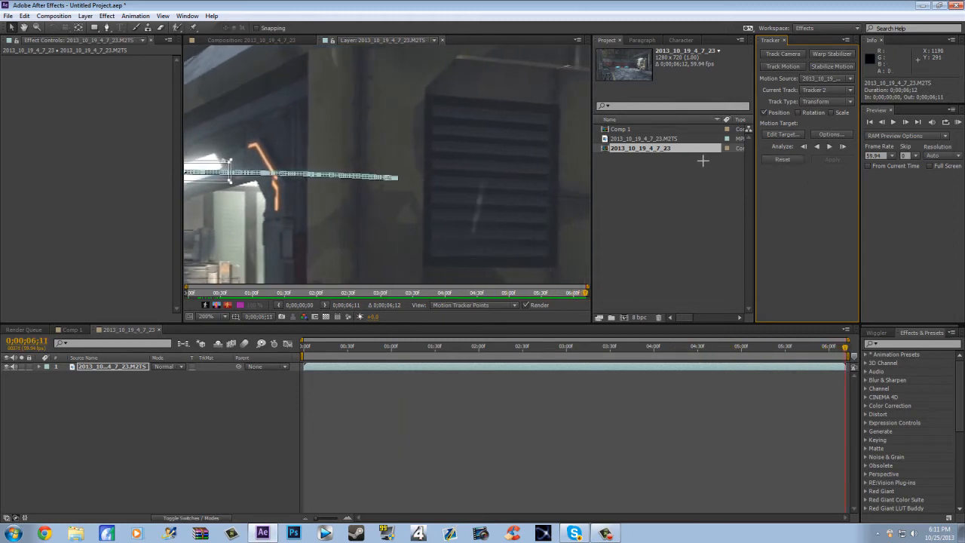
Create a comp-sized solid named flare above the footage, with the current time at 0;00;01;01.
left_click_drag(447, 360, 363, 364)
left_click_drag(301, 345, 401, 384)
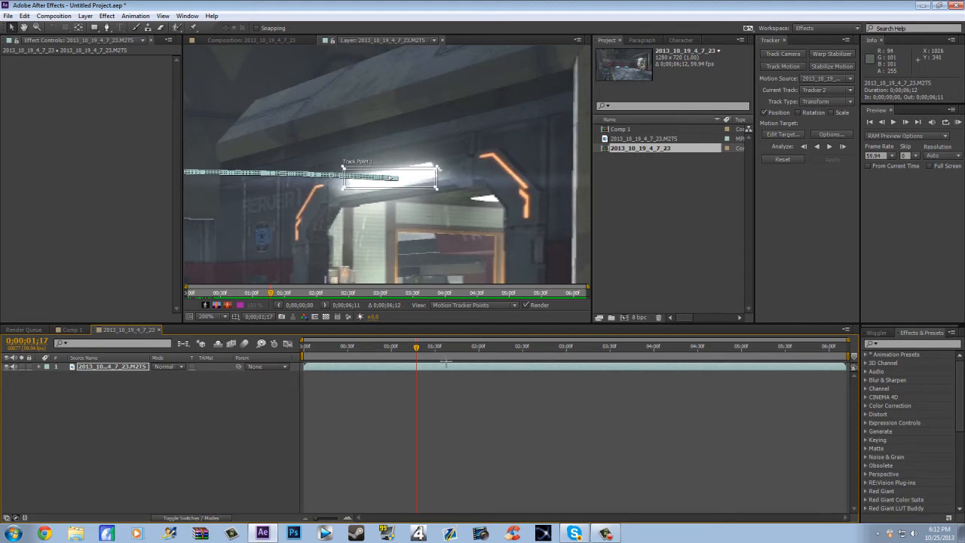
left_click_drag(417, 348, 390, 350)
left_click(198, 407)
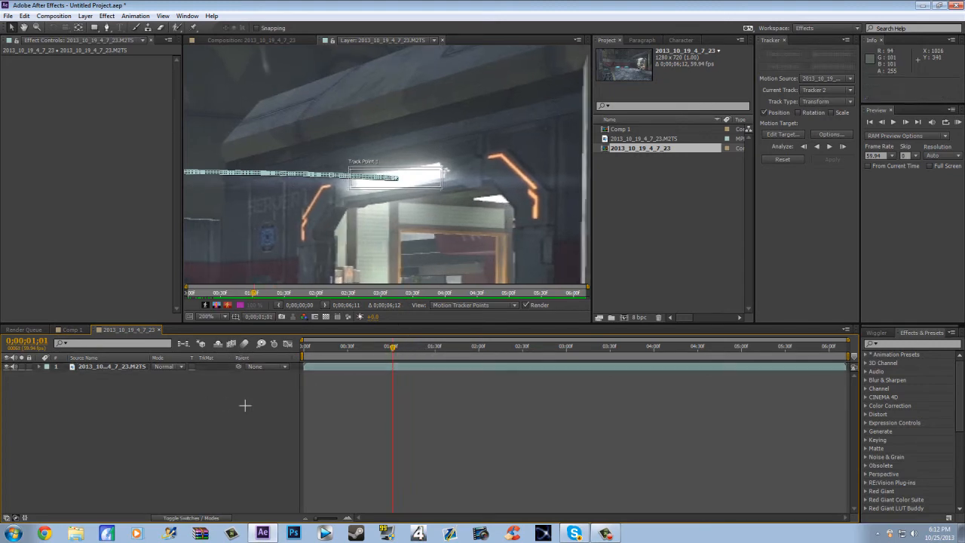
key("ctrl+y")
type("f")
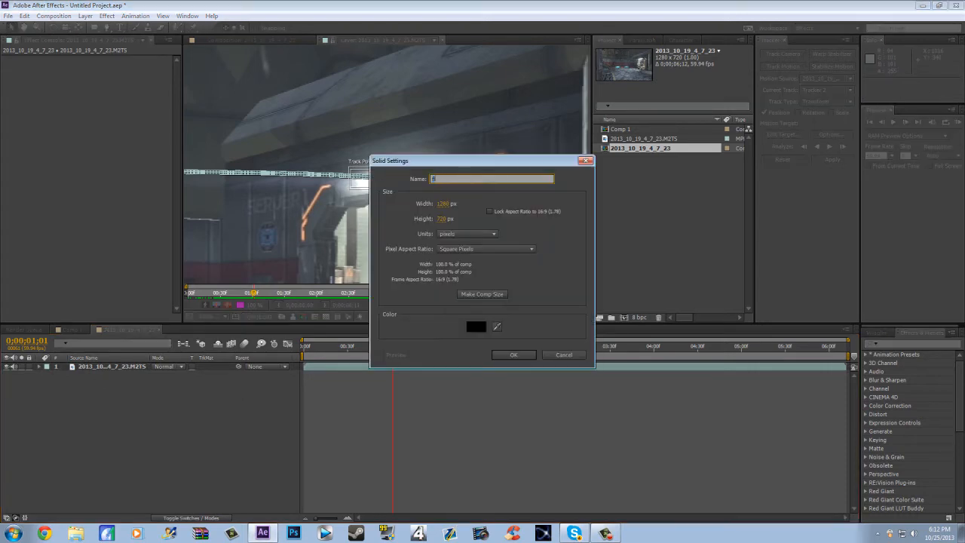
type("lare")
key("Return")
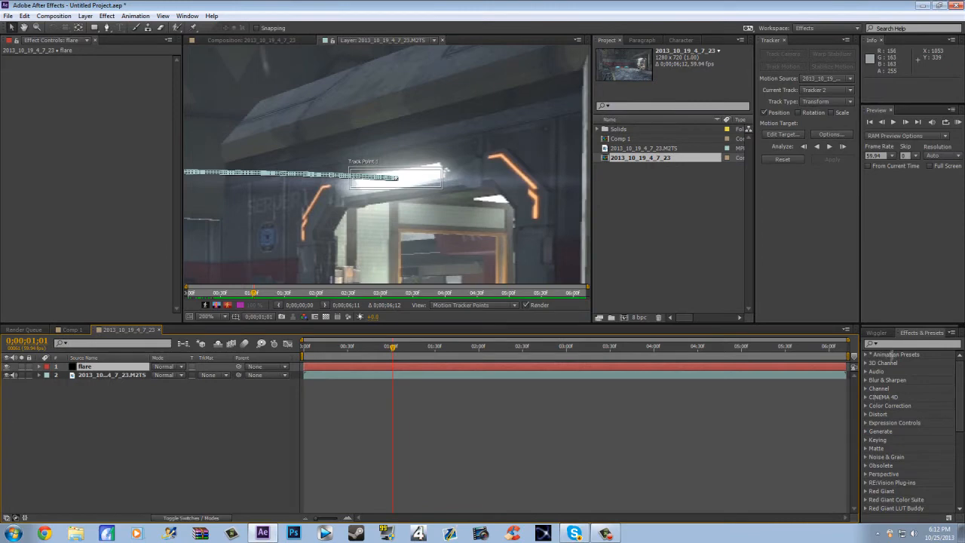
Find the Optical Flares effect and apply it to the flare solid.
left_click(895, 346)
left_click(904, 344)
type("optical")
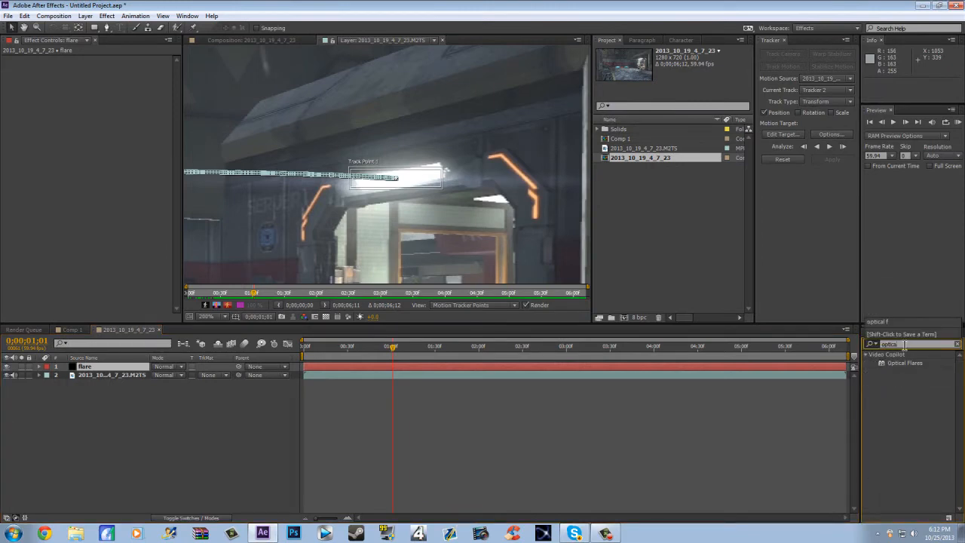
double_click(904, 363)
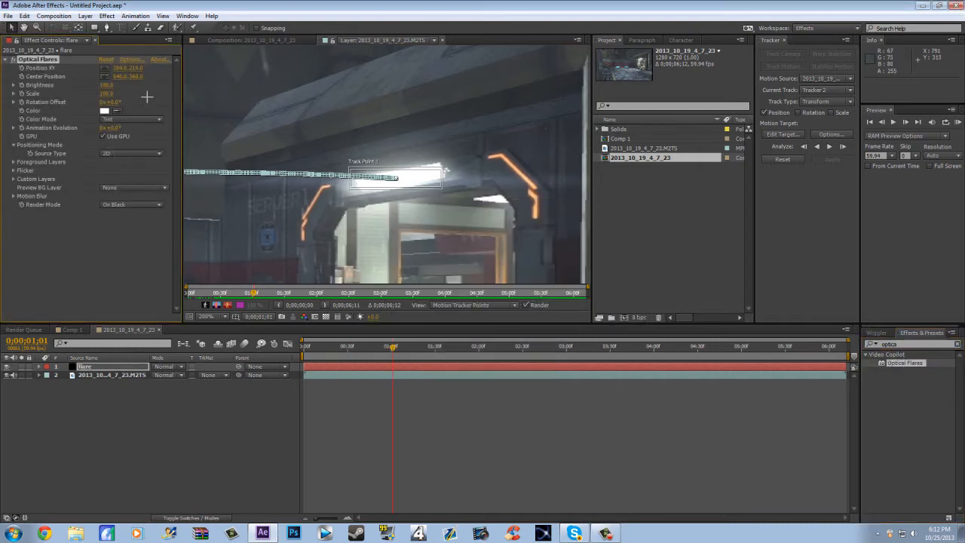
Set the flare layer's blending mode to Screen in the composition and move the flare to about 867, 245 beside the doorway light.
left_click(285, 42)
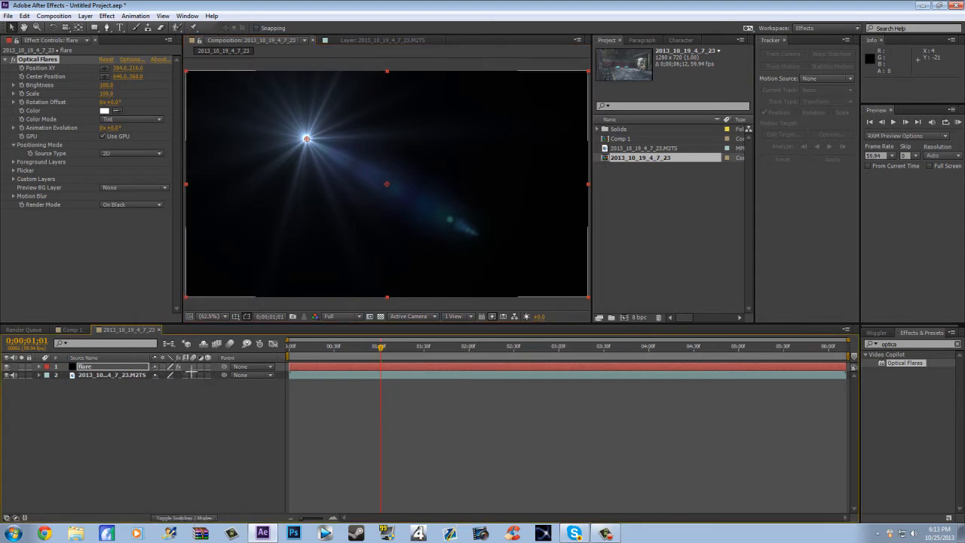
left_click(182, 366)
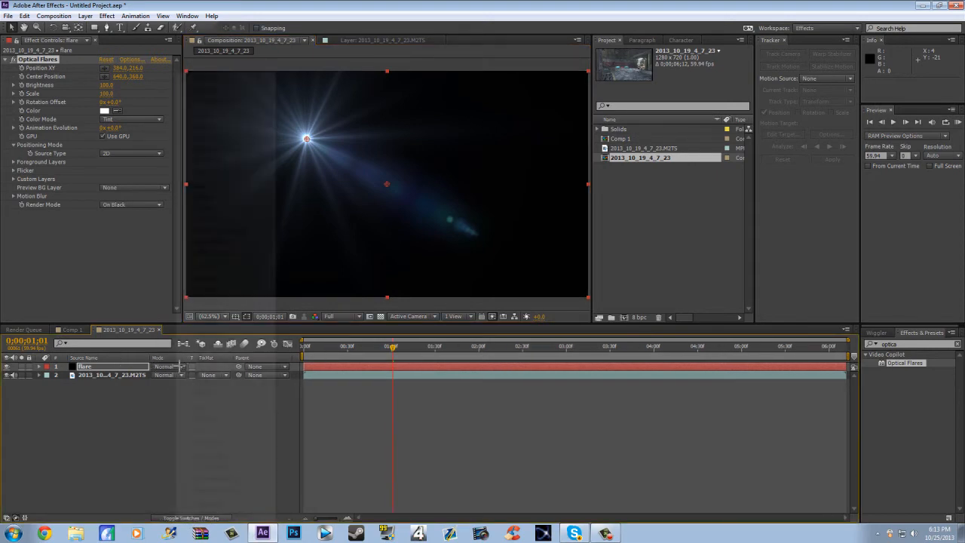
left_click(226, 210)
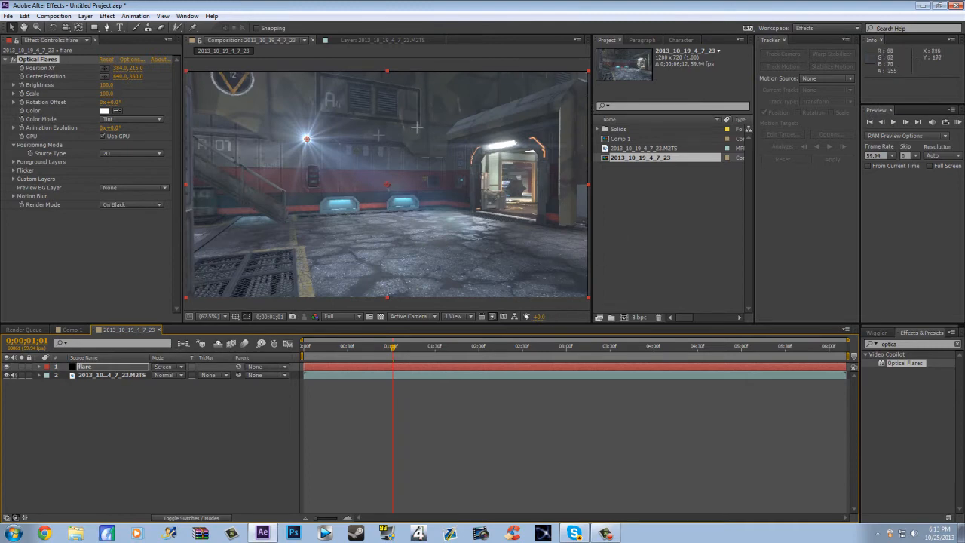
left_click_drag(312, 138, 459, 147)
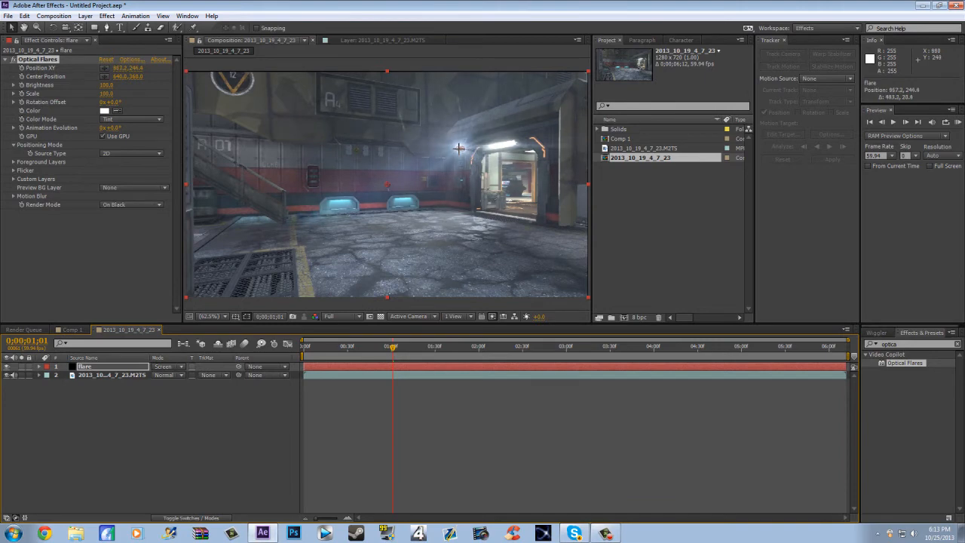
Set the flare layer as the motion target of the footage's Tracker 2.
left_click(363, 39)
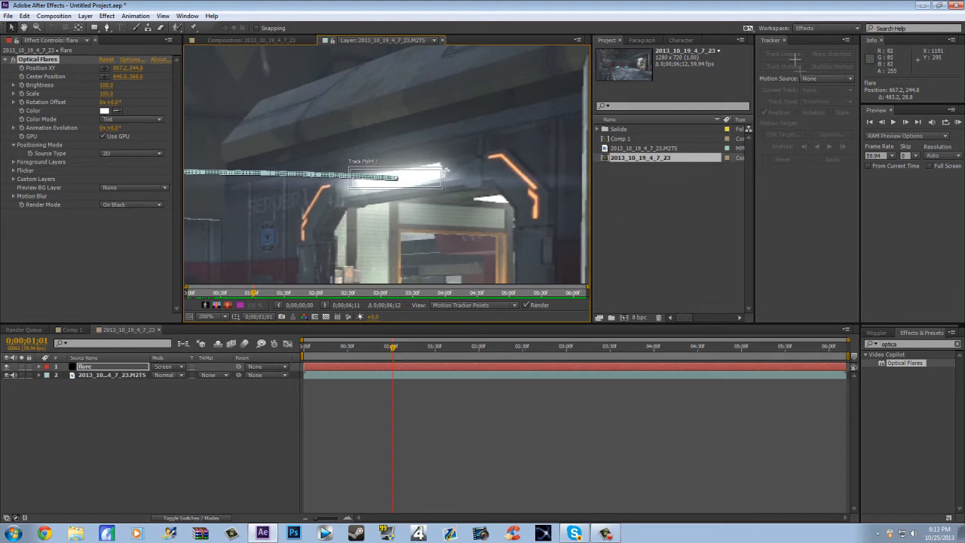
left_click(534, 376)
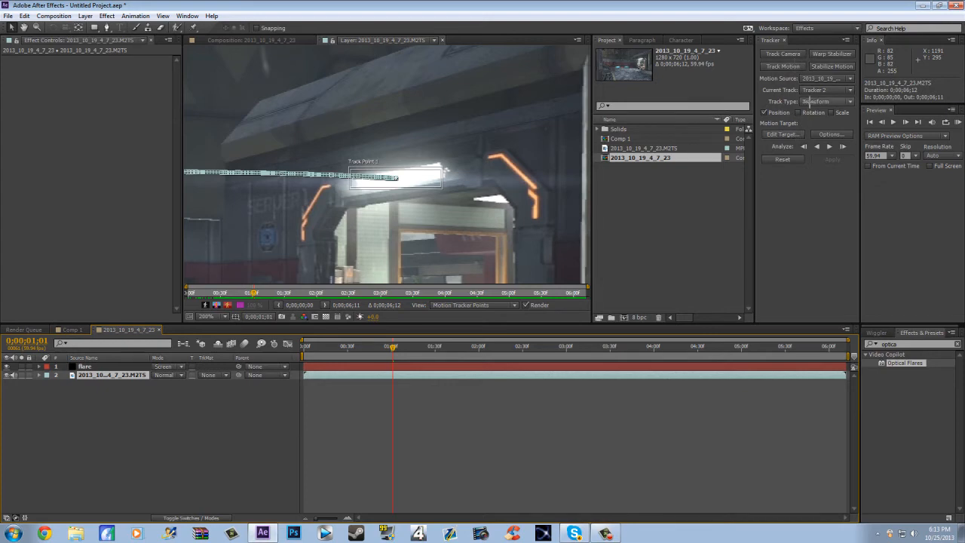
left_click(819, 89)
left_click(819, 90)
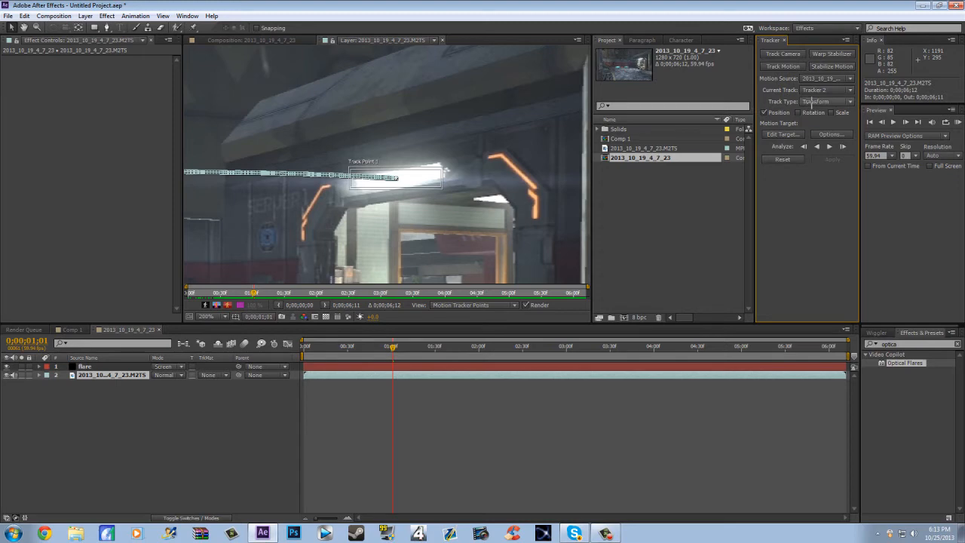
left_click(784, 134)
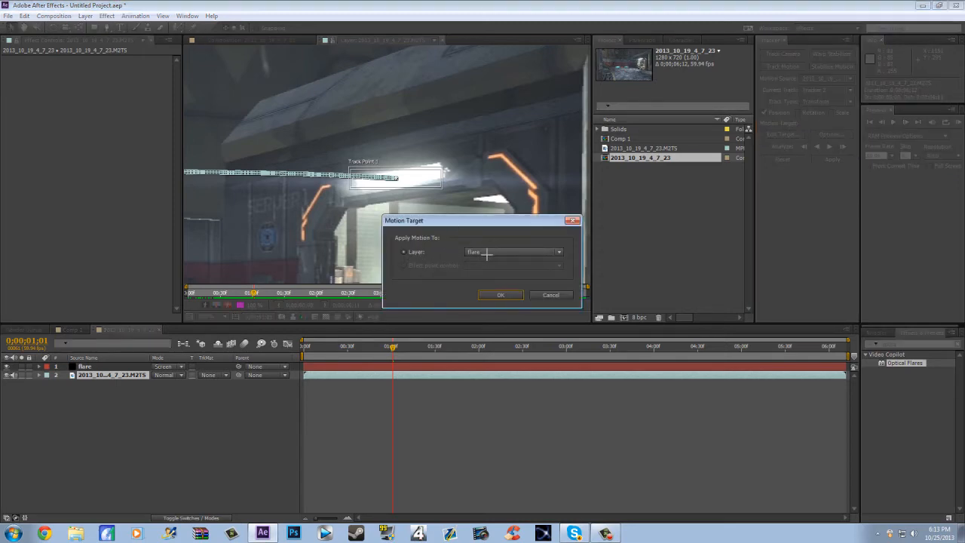
left_click(499, 295)
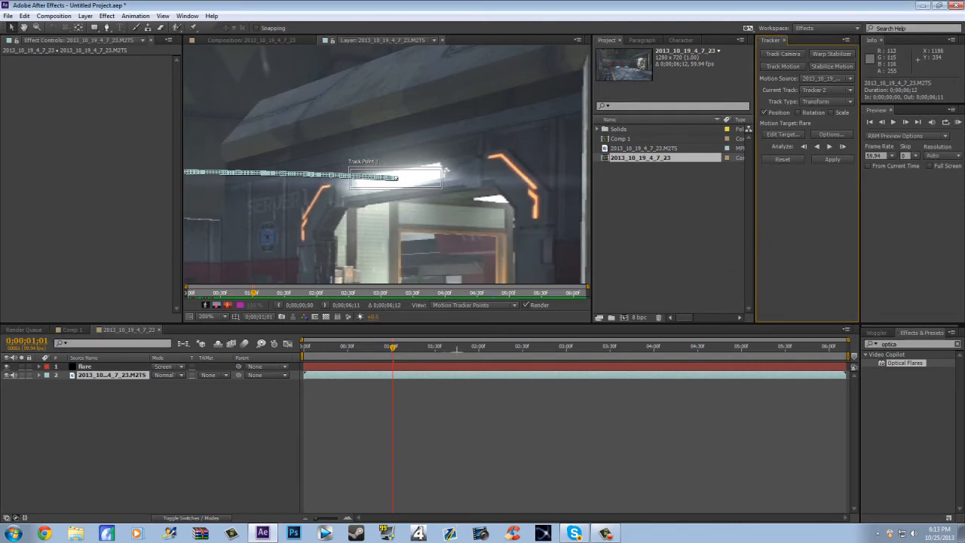
Apply the Tracker 2 motion data to the flare layer in X and Y dimensions and preview the result.
left_click(258, 40)
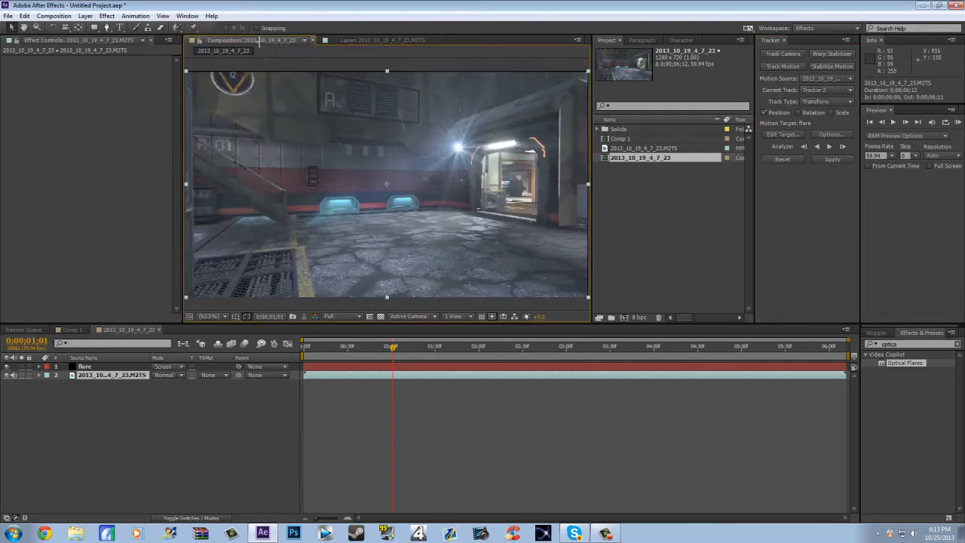
left_click(388, 40)
left_click(833, 159)
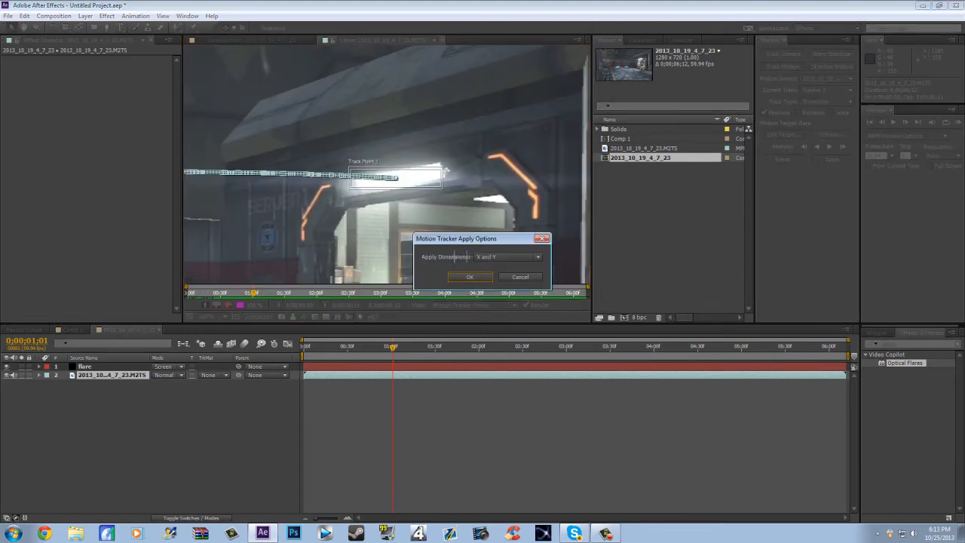
left_click(470, 276)
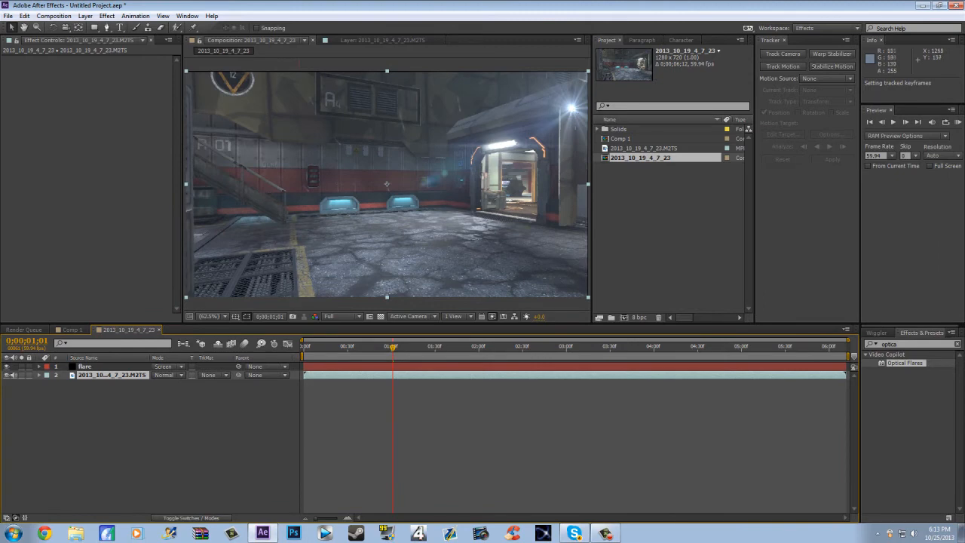
left_click_drag(403, 349, 354, 349)
key("space")
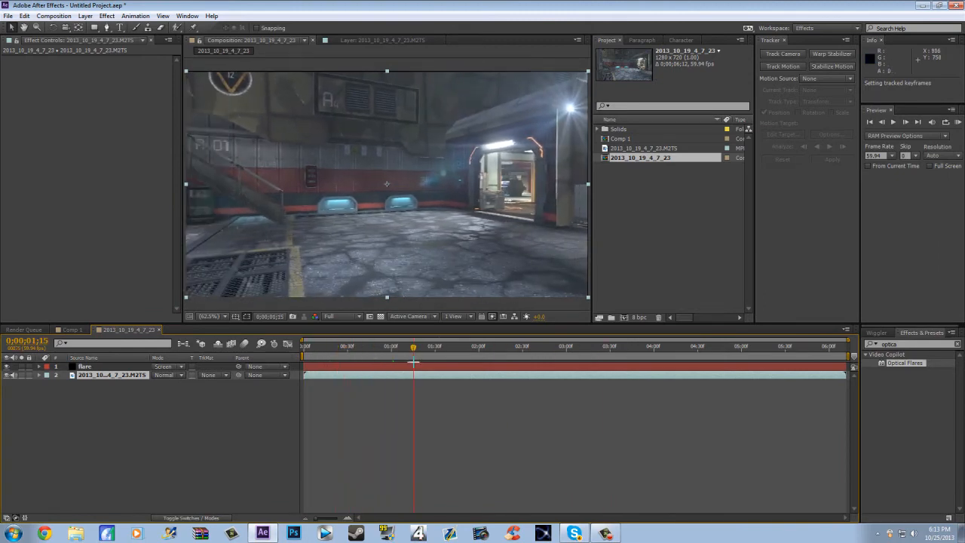
Move the flare's Optical Flares position to about 635, 365 on the doorway light and play back the tracked motion.
left_click(84, 367)
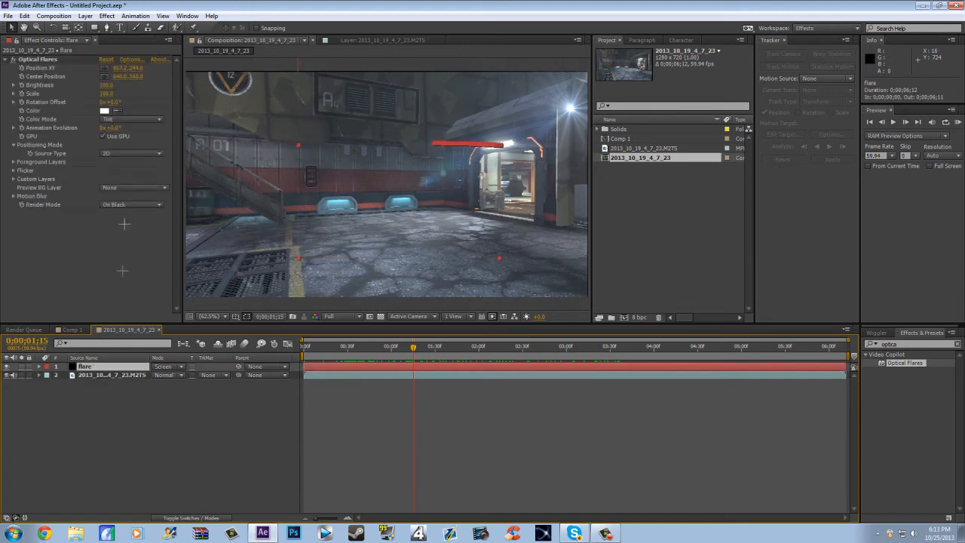
left_click(59, 59)
left_click_drag(571, 109, 499, 144)
left_click(394, 346)
key("space")
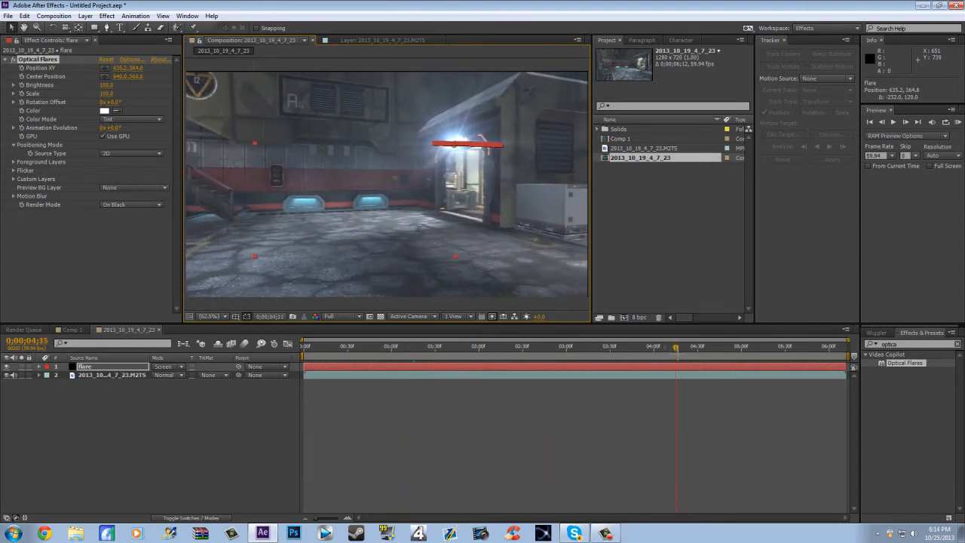
left_click(386, 431)
left_click(317, 346)
left_click_drag(317, 346, 428, 346)
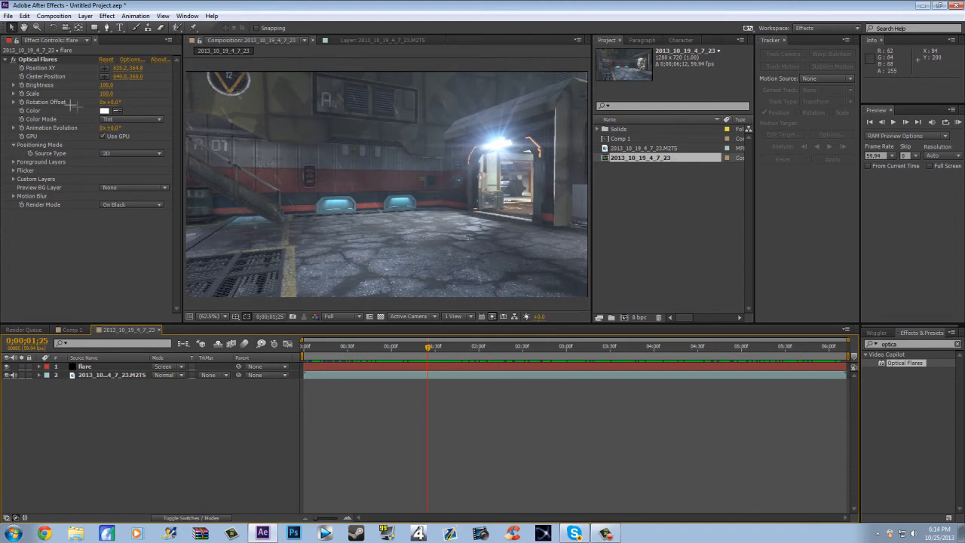
Open the Optical Flares options, clear the existing flare elements and load the Beam preset from the Light presets.
left_click(128, 58)
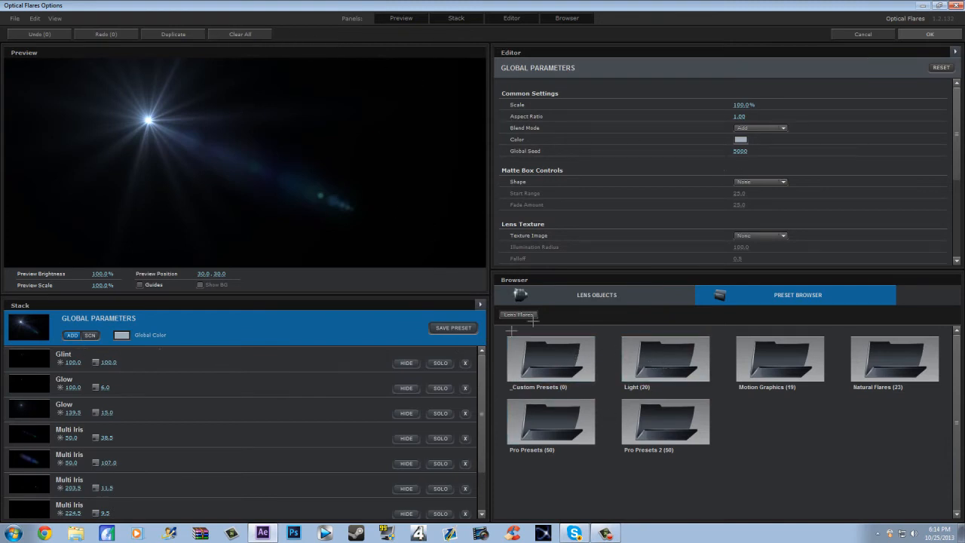
left_click(247, 35)
left_click(453, 277)
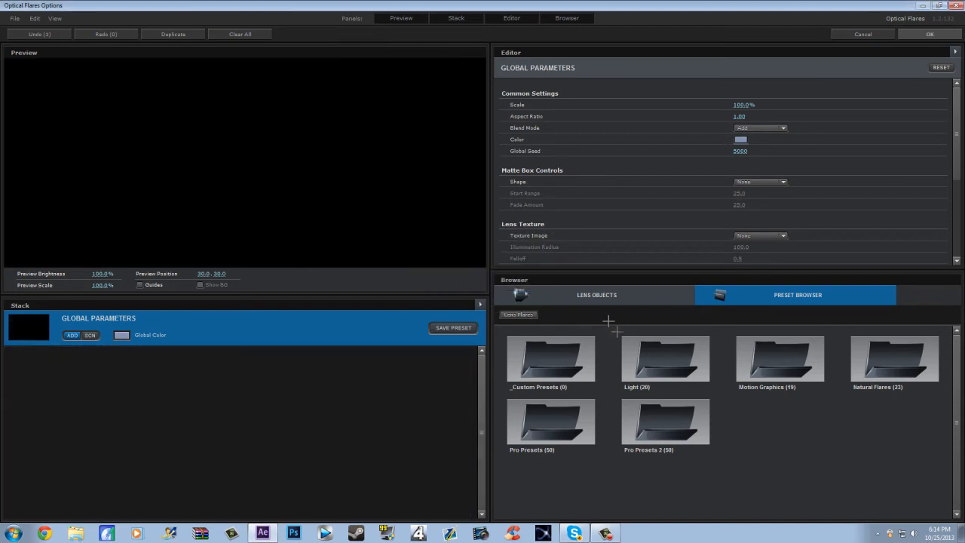
double_click(629, 361)
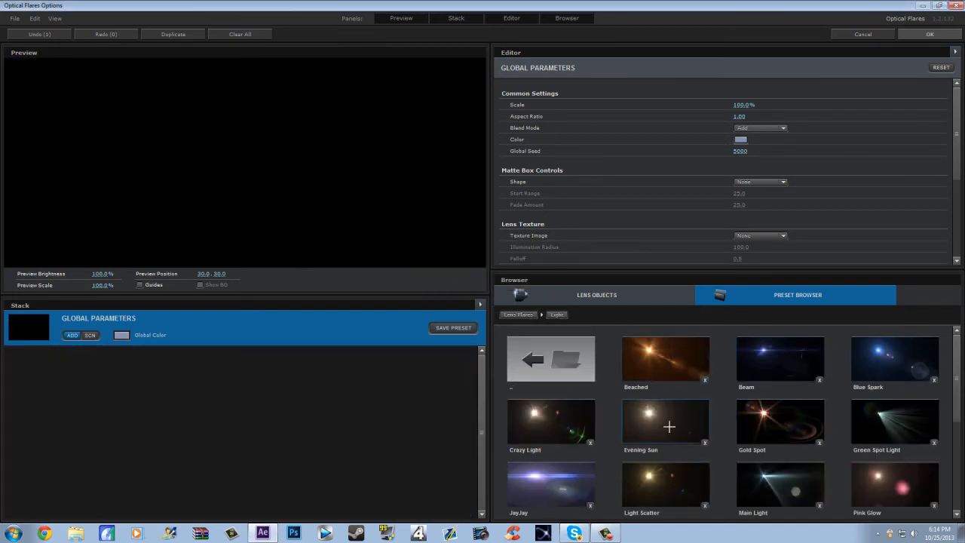
left_click(781, 352)
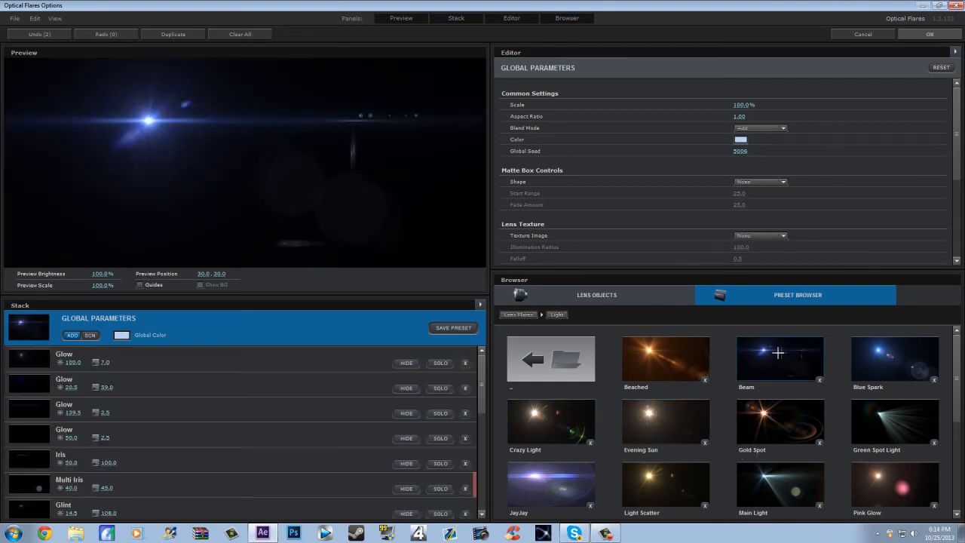
Set the first Glow element's horizontal stretch to 442.5% and its scale to 16.5%, and accept the flare design.
left_click(212, 367)
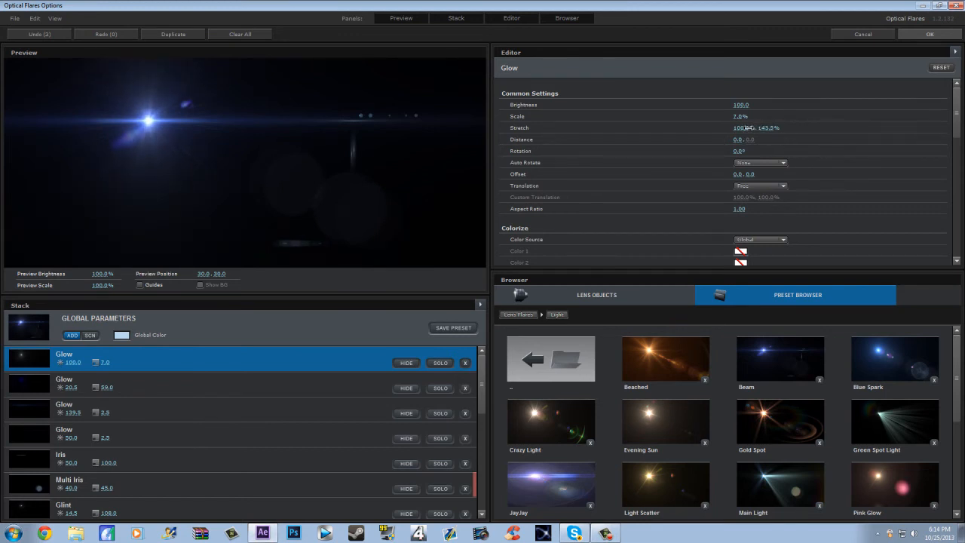
left_click_drag(746, 127, 892, 135)
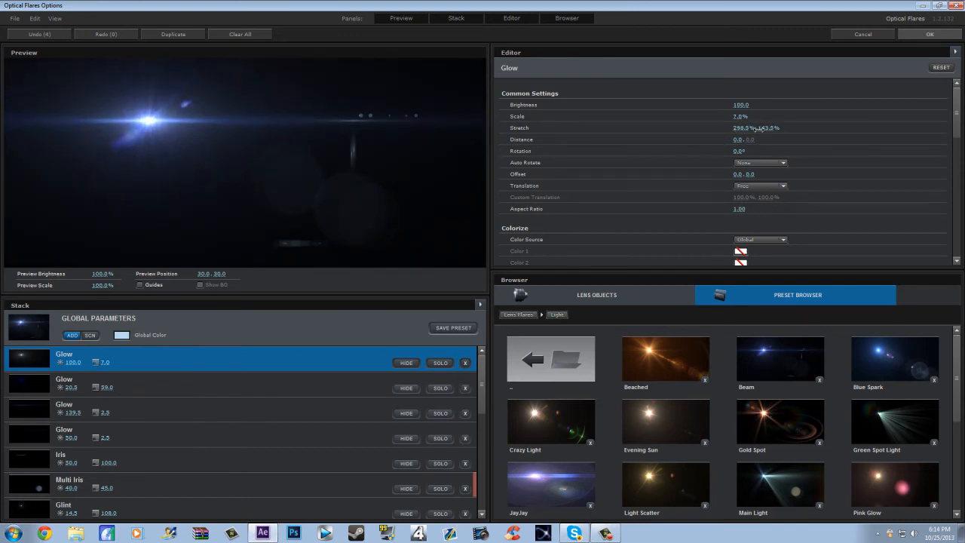
left_click_drag(756, 128, 829, 126)
left_click_drag(743, 115, 754, 115)
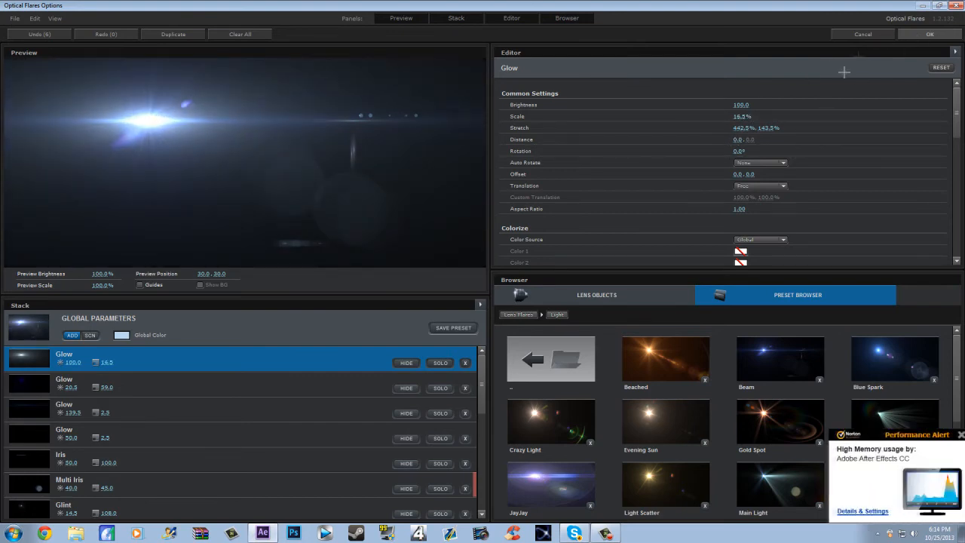
left_click(929, 34)
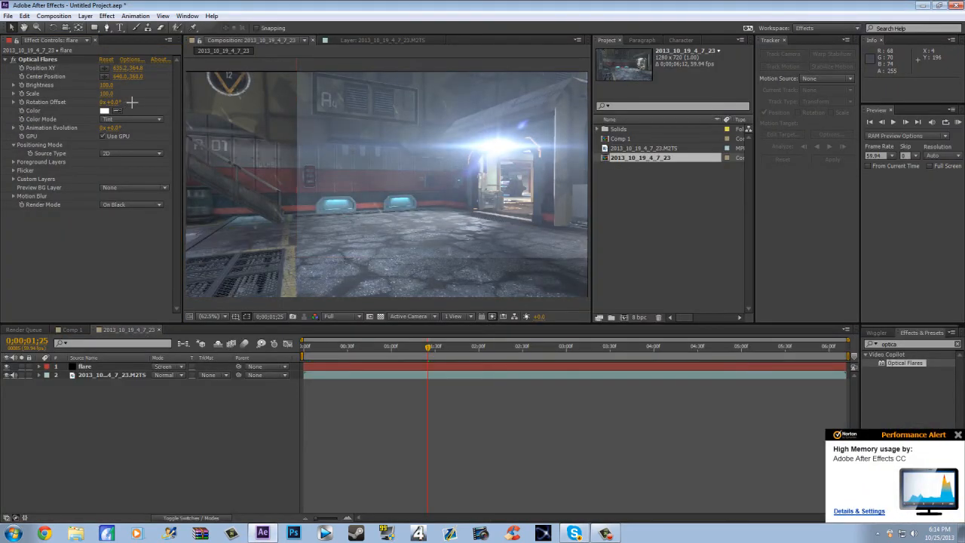
Scale the flare layer in the composition to about 162% by 148%, keeping its tracked position.
left_click_drag(339, 132, 230, 164)
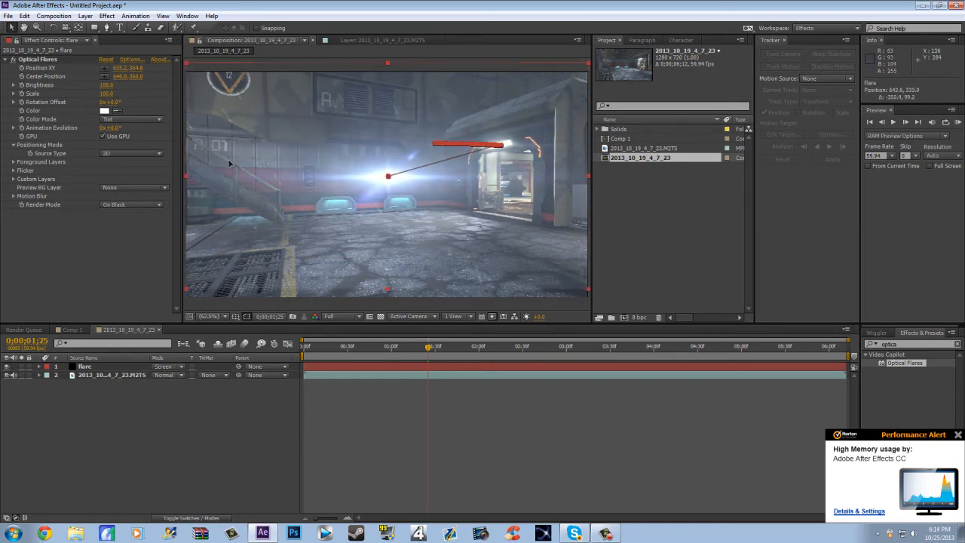
key("ctrl+z")
left_click_drag(296, 259, 176, 310)
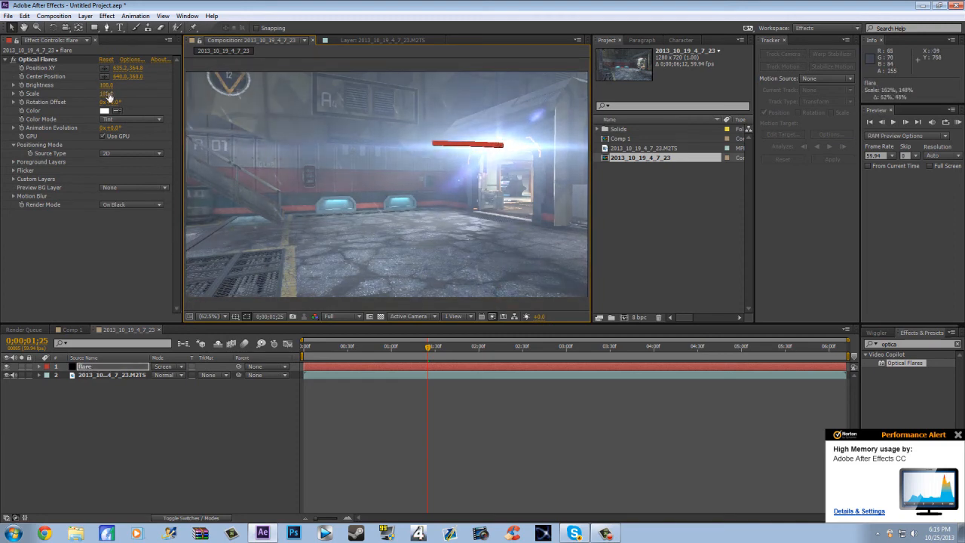
Set the Optical Flares scale to 50 and the rotation offset to -19° to align the beam with the doorway light.
mouse_move(108, 97)
left_mouse_down()
mouse_move(83, 97)
mouse_move(119, 96)
left_mouse_up()
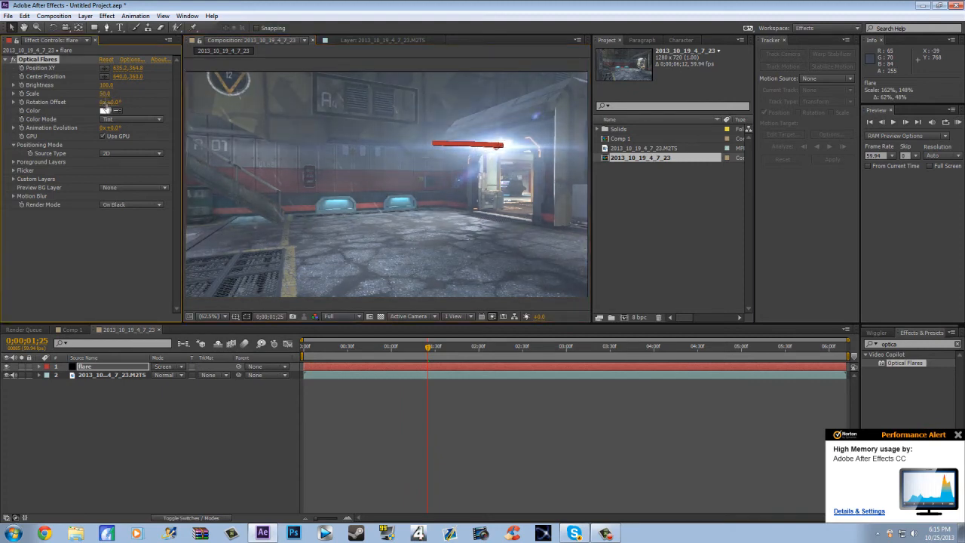
left_click_drag(112, 102, 106, 101)
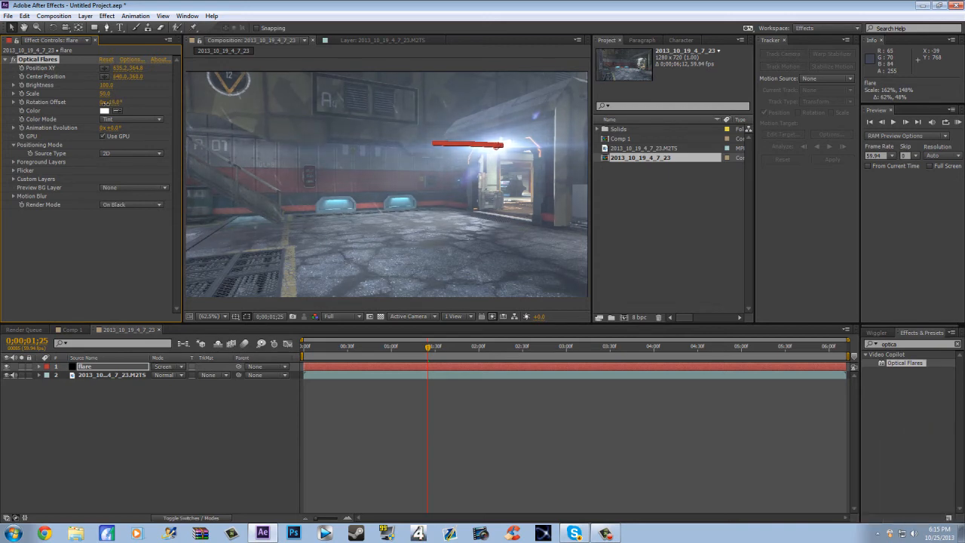
left_click(226, 414)
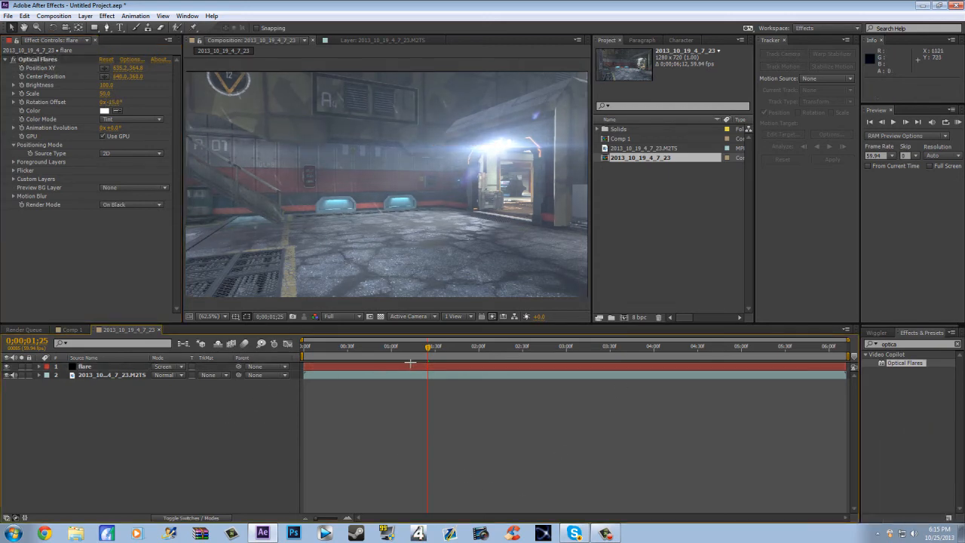
left_click_drag(113, 102, 111, 101)
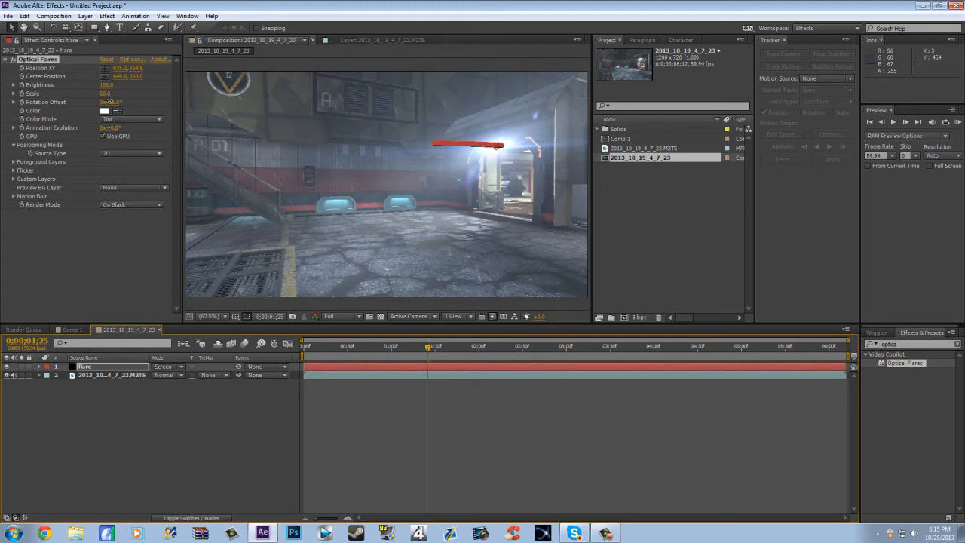
left_click(452, 437)
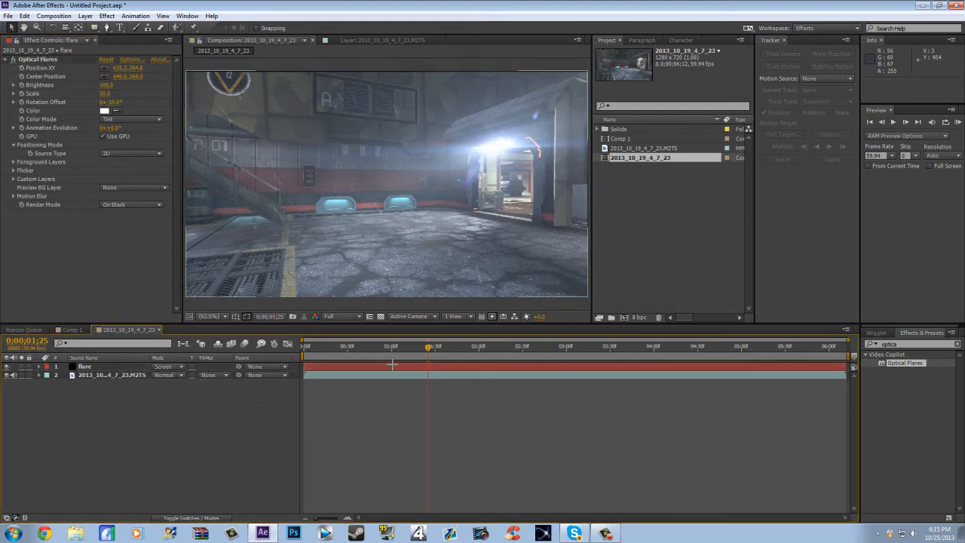
Adjust the flare's flicker speed, set the flicker amount to 100, and review the flicker along the timeline.
left_click(471, 347)
left_click_drag(471, 347, 491, 347)
left_click(13, 171)
left_click(132, 196)
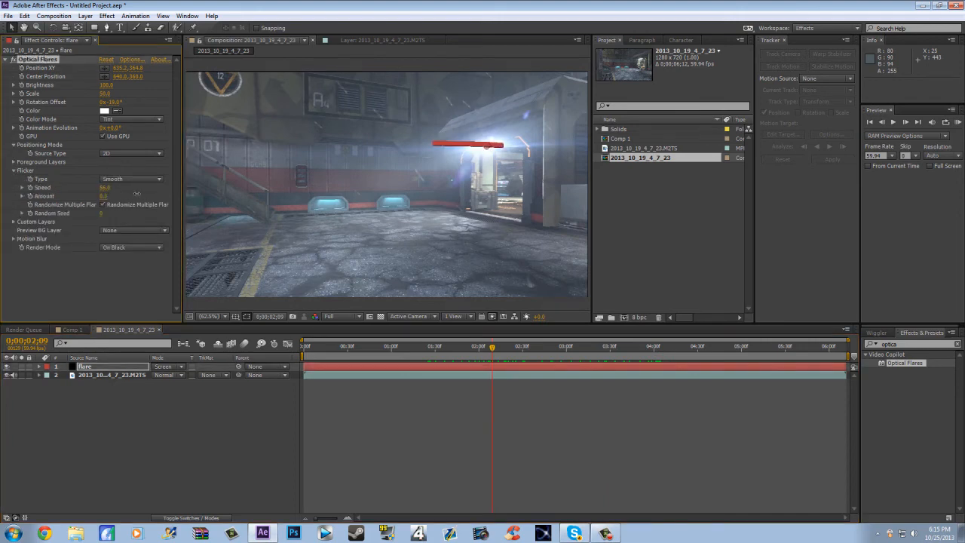
left_click_drag(401, 349, 529, 360)
left_click(243, 416)
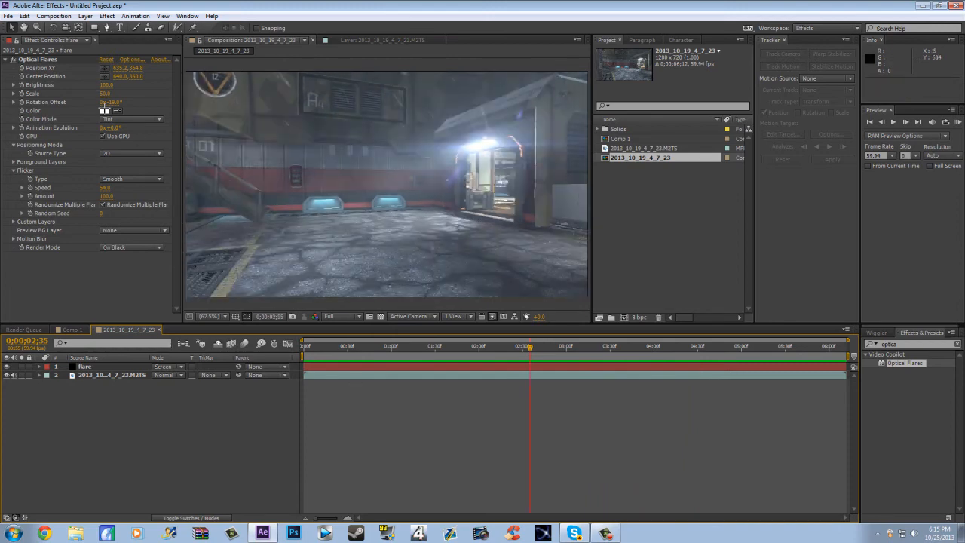
Change the Optical Flares colour to orange.
left_click(104, 110)
mouse_move(459, 224)
left_mouse_down()
mouse_move(487, 211)
mouse_move(487, 226)
mouse_move(437, 246)
mouse_move(502, 315)
left_mouse_up()
left_click_drag(480, 249, 484, 203)
left_click(582, 205)
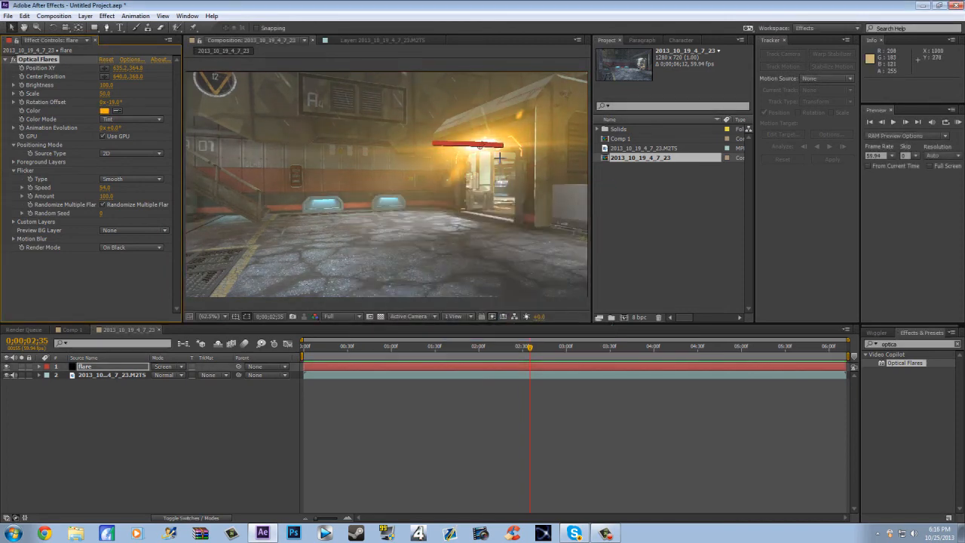
left_click(238, 421)
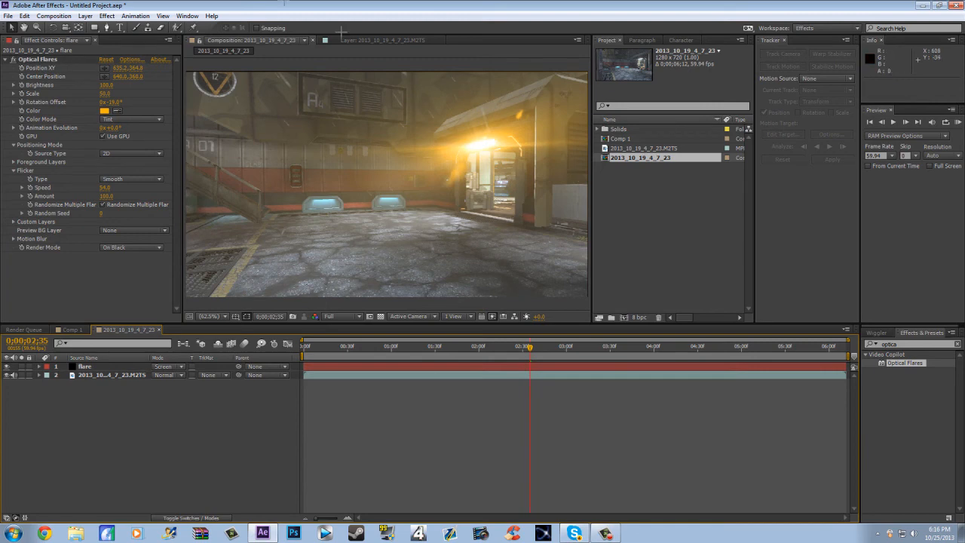
Examine the track point in the footage's layer view and check the orange flare's tracking across the composition's timeline.
left_click(366, 40)
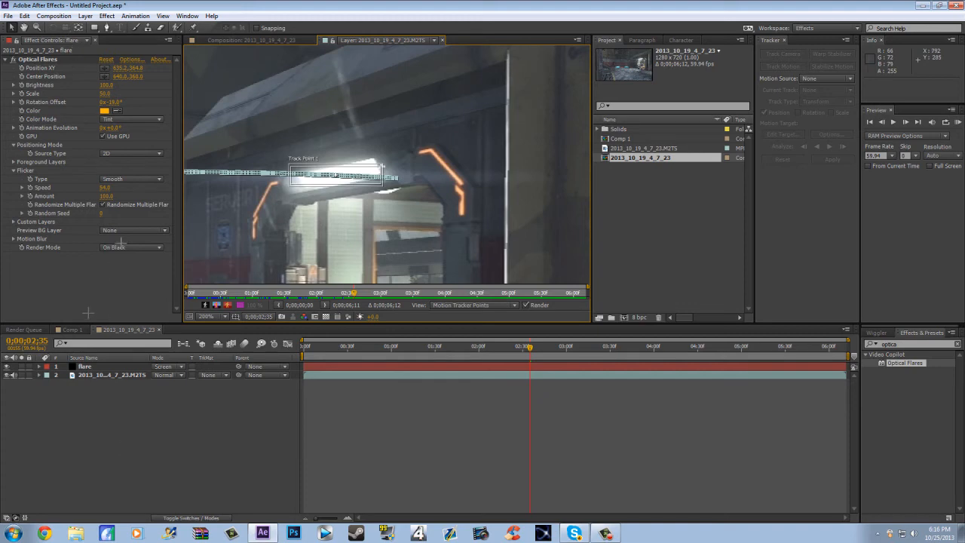
left_click(251, 44)
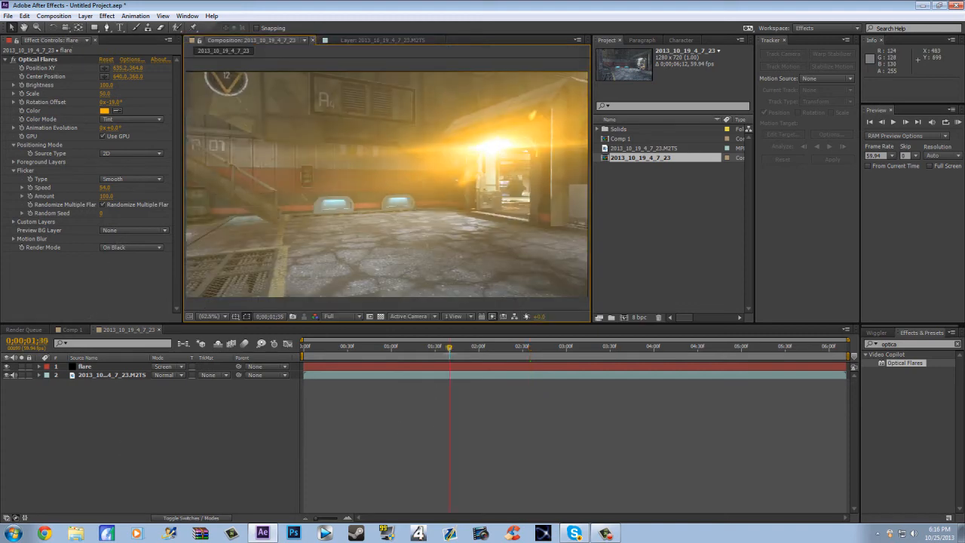
left_click_drag(774, 367, 392, 375)
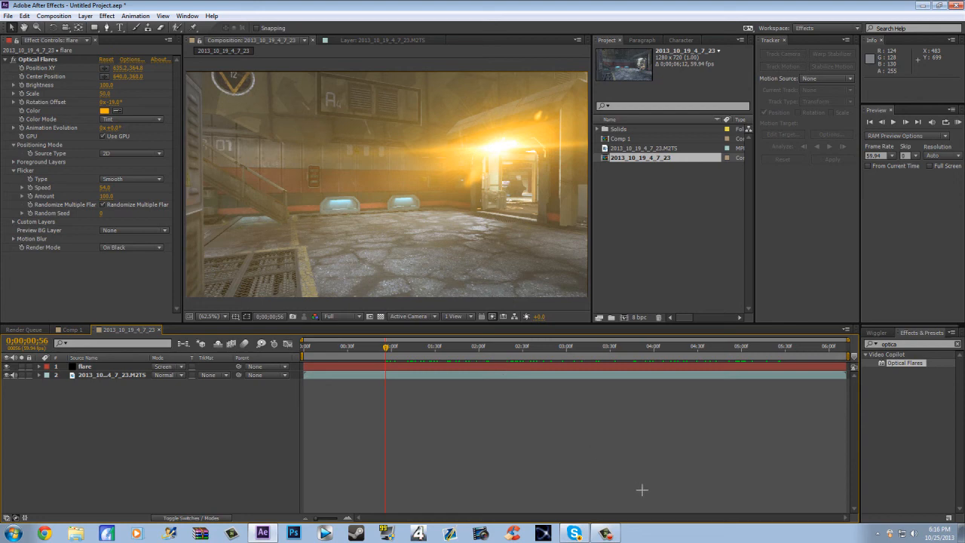
left_click(605, 533)
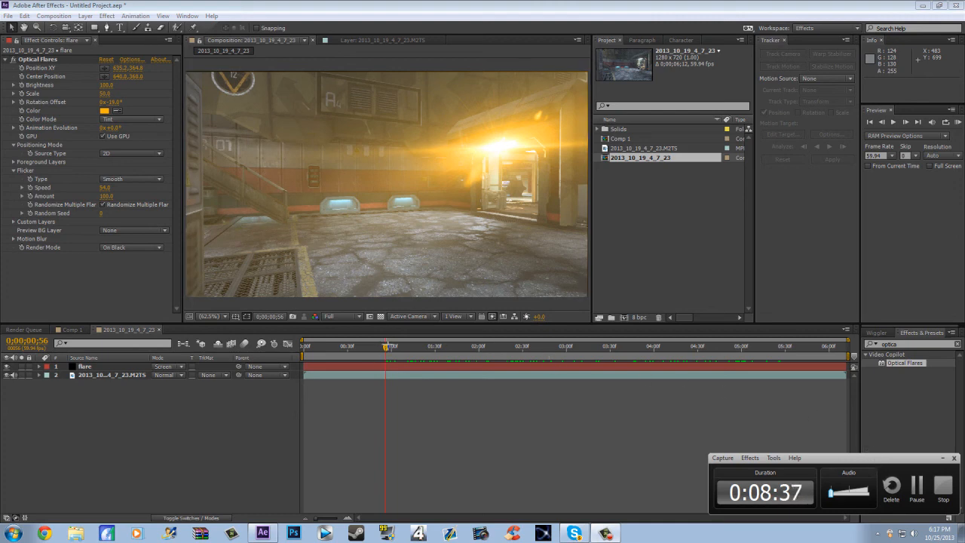
left_click_drag(386, 346, 768, 347)
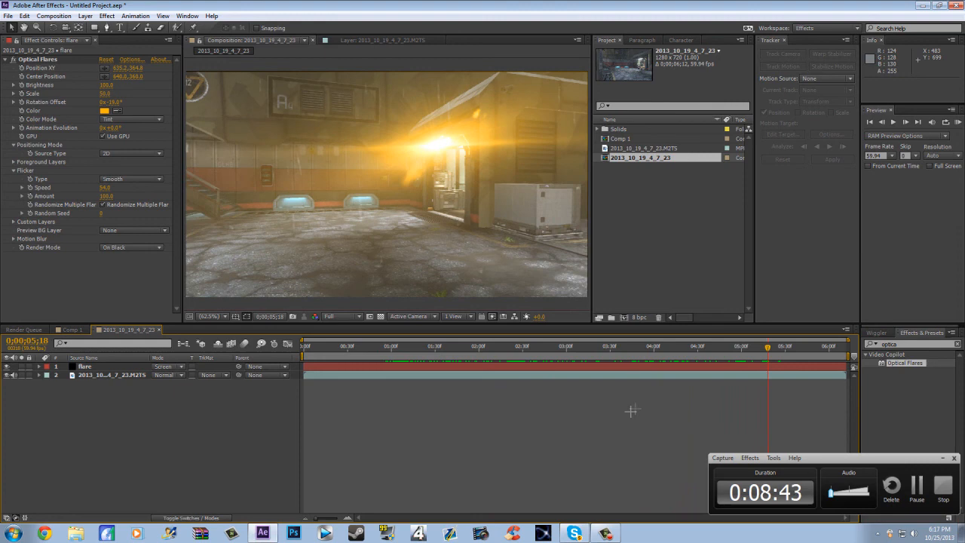